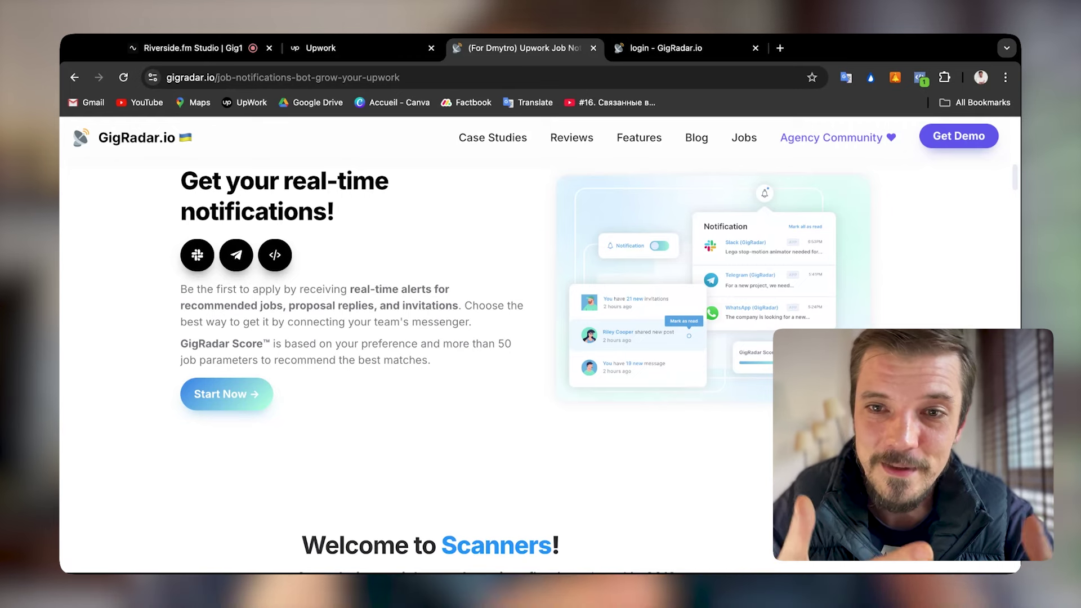
Look through the job notifications page down to the pricing of the Scanners only plan.
left_click(341, 50)
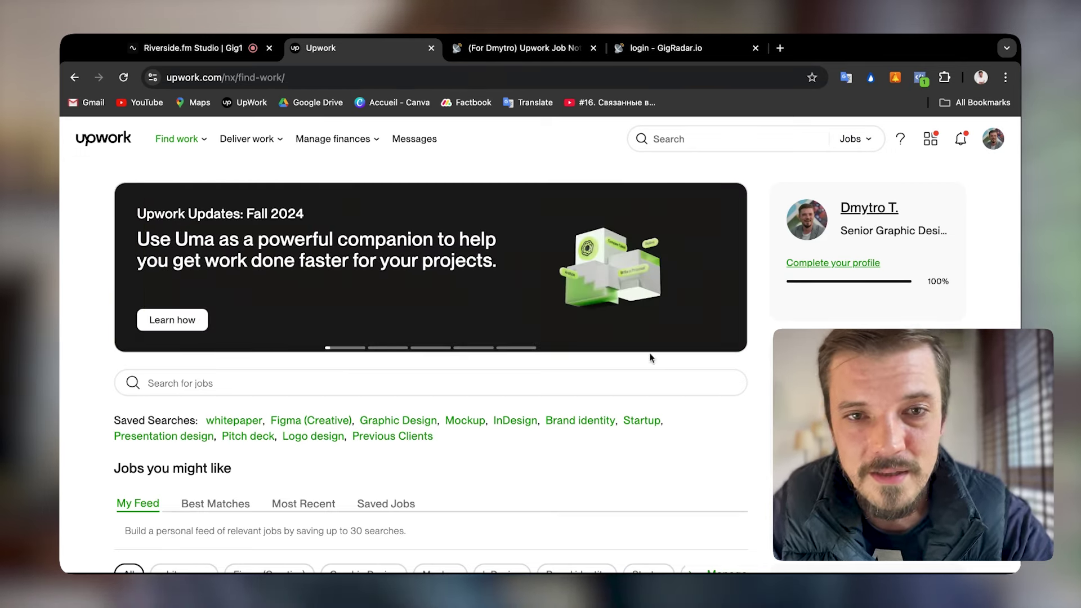
left_click(498, 51)
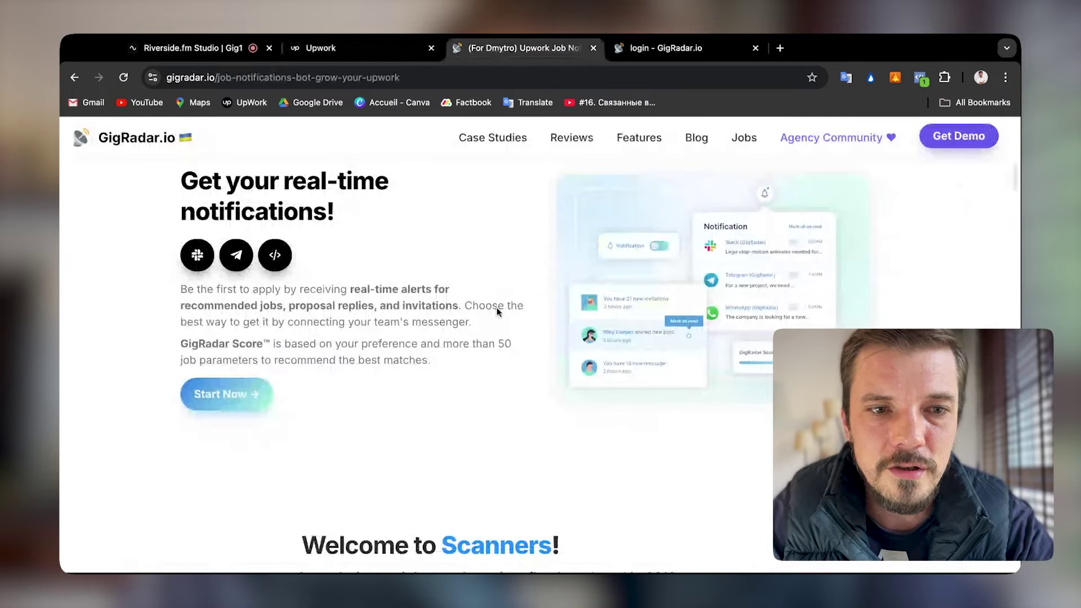
scroll(497, 310, "down", 15)
scroll(497, 309, "down", 10)
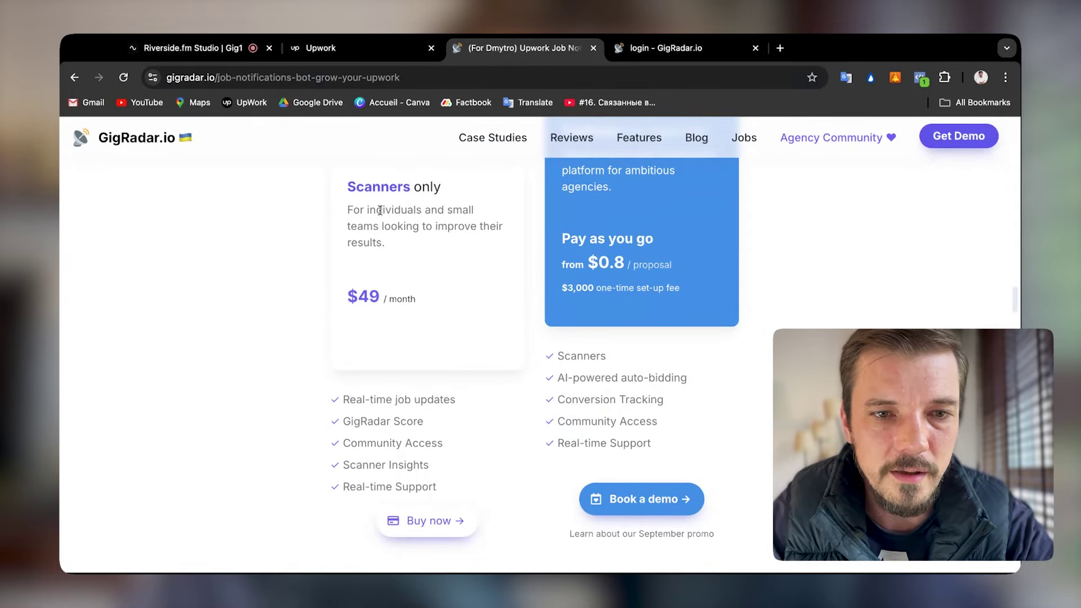
Sign in to GigRadar with the account e-mail and the verification code sent to it.
left_click(681, 50)
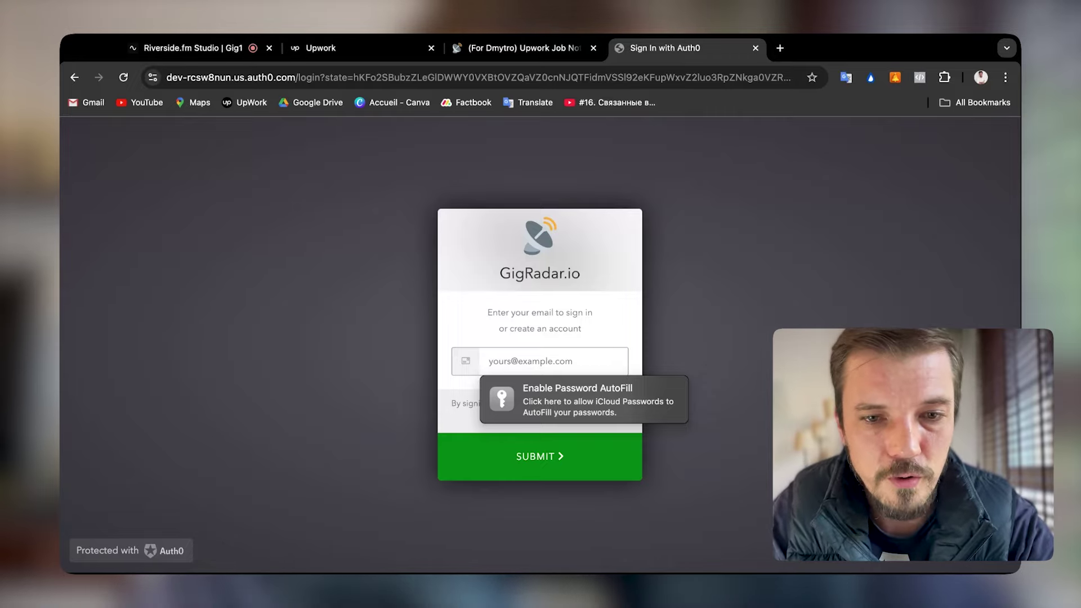
type("dm")
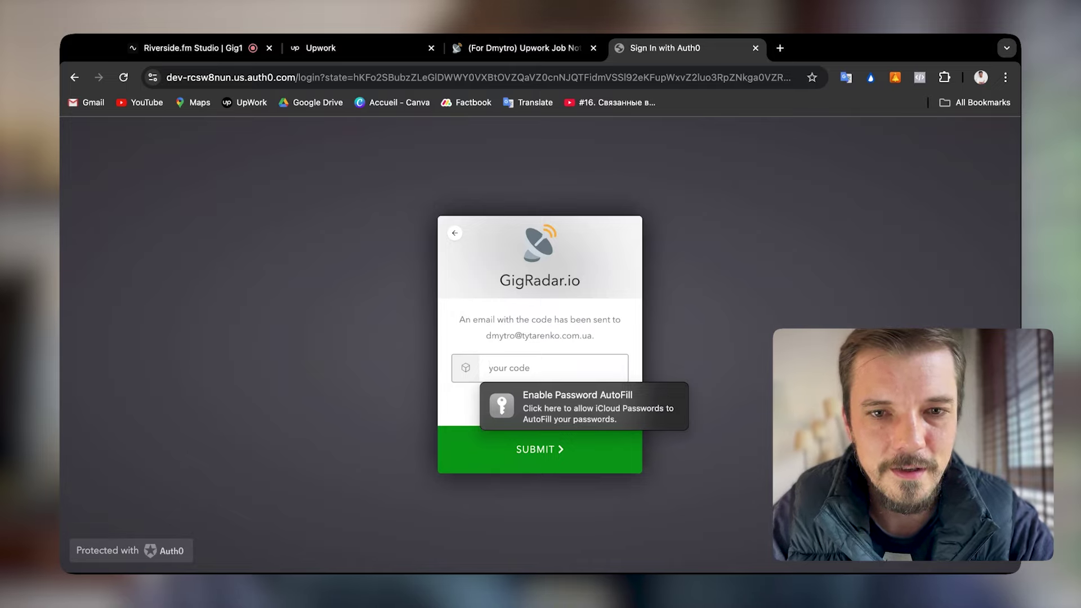
key("super+Tab")
key("super+Tab")
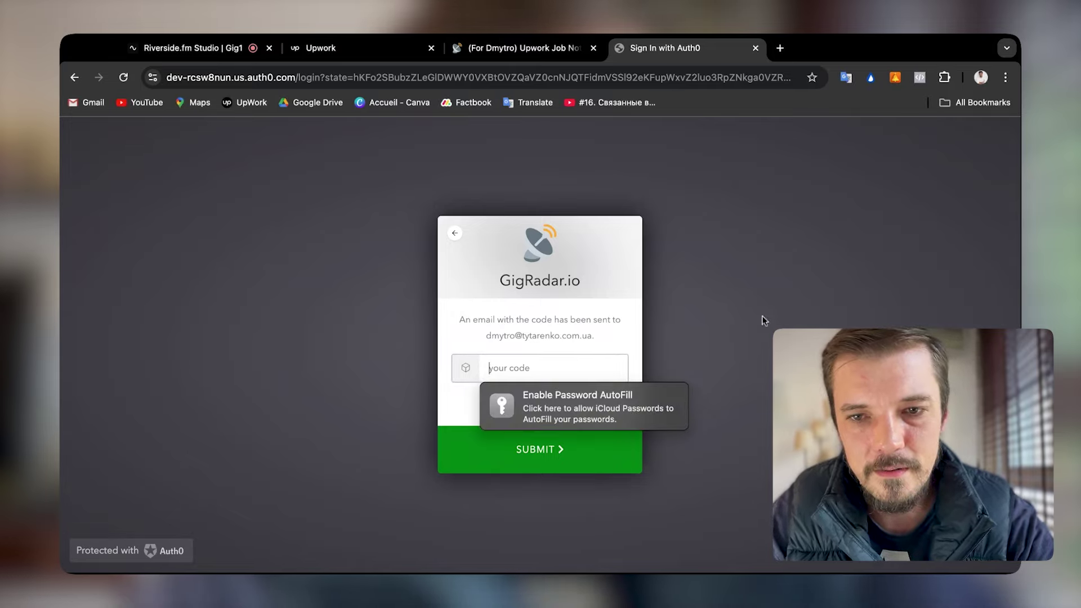
left_click(574, 361)
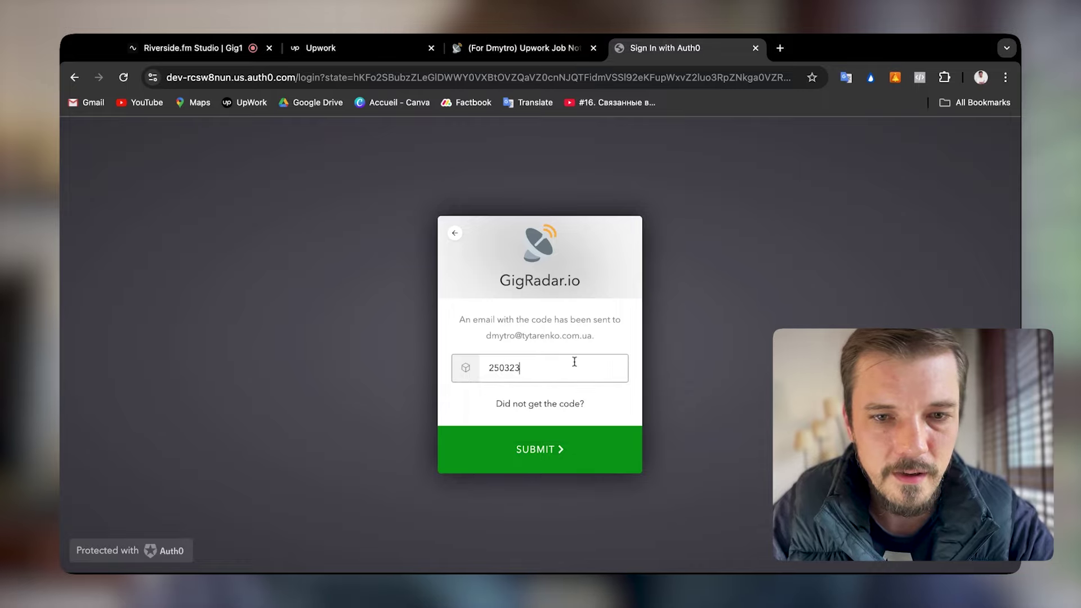
left_click(538, 450)
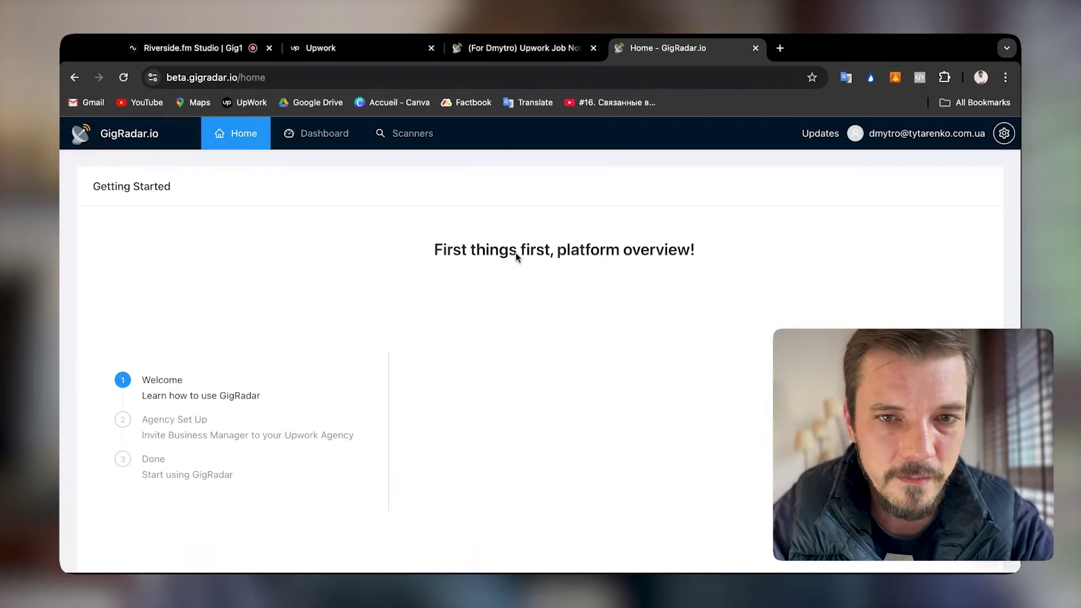
Look over the Getting Started page with its platform overview video and setup stages.
scroll(496, 242, "down", 2)
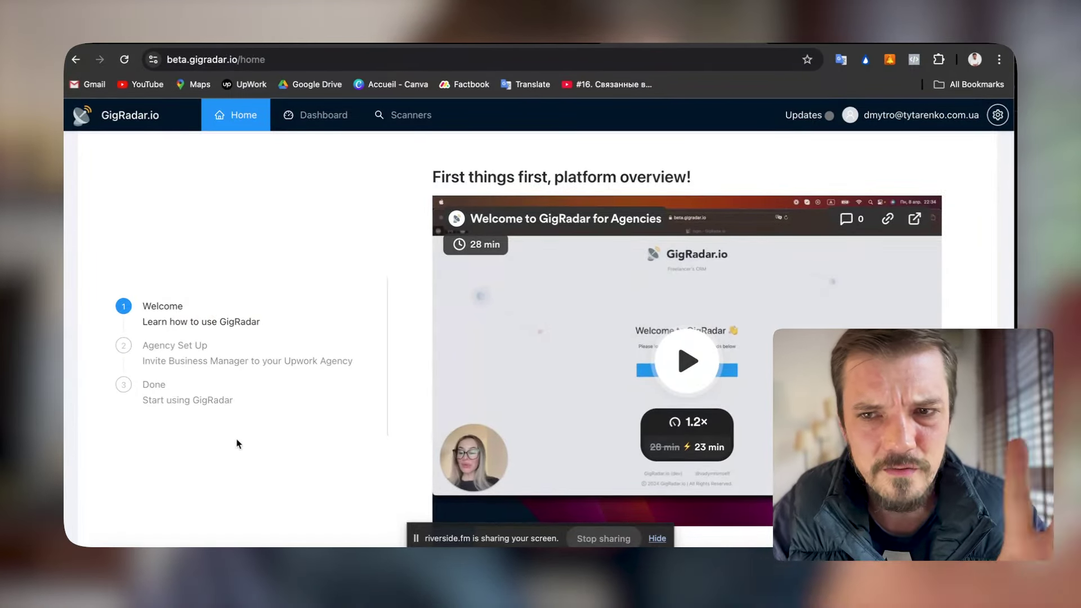
scroll(236, 442, "down", 4)
scroll(237, 443, "down", 2)
scroll(236, 442, "up", 7)
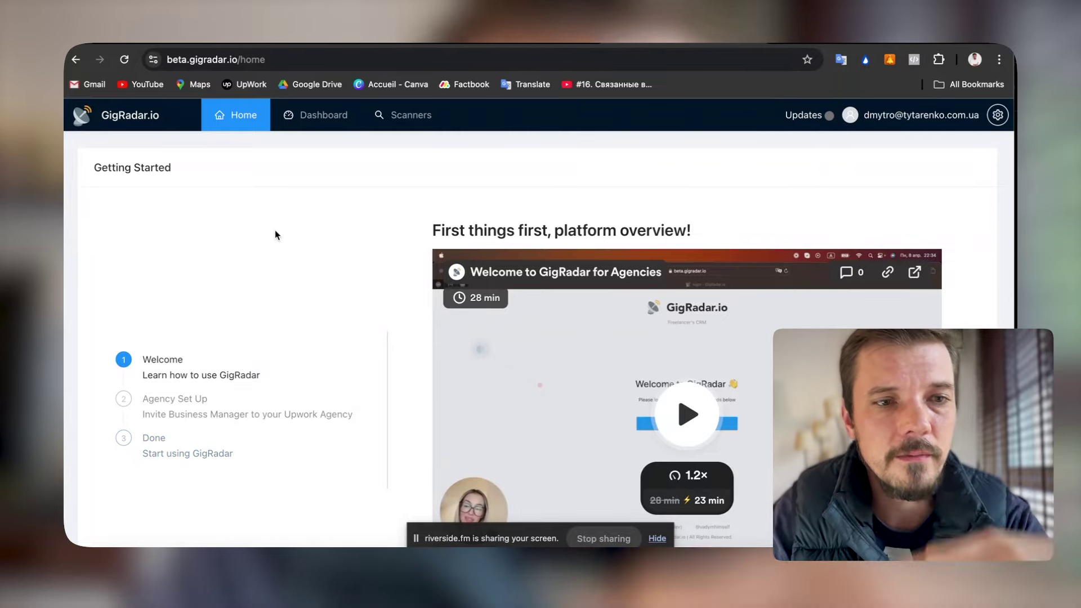
Create a new scanner with the search term "design" and save it.
left_click(404, 115)
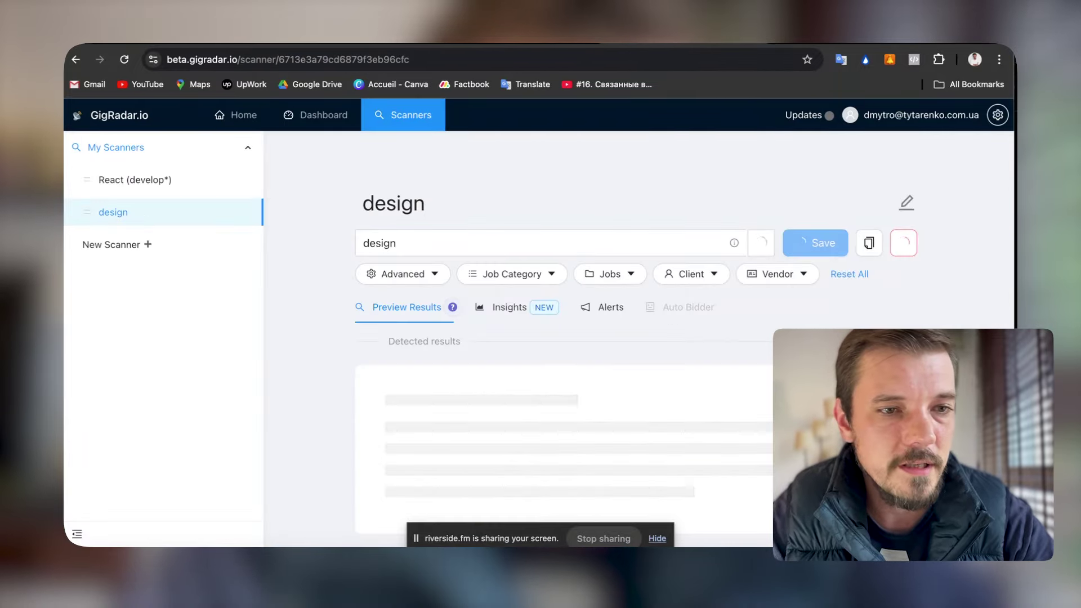
left_click(117, 244)
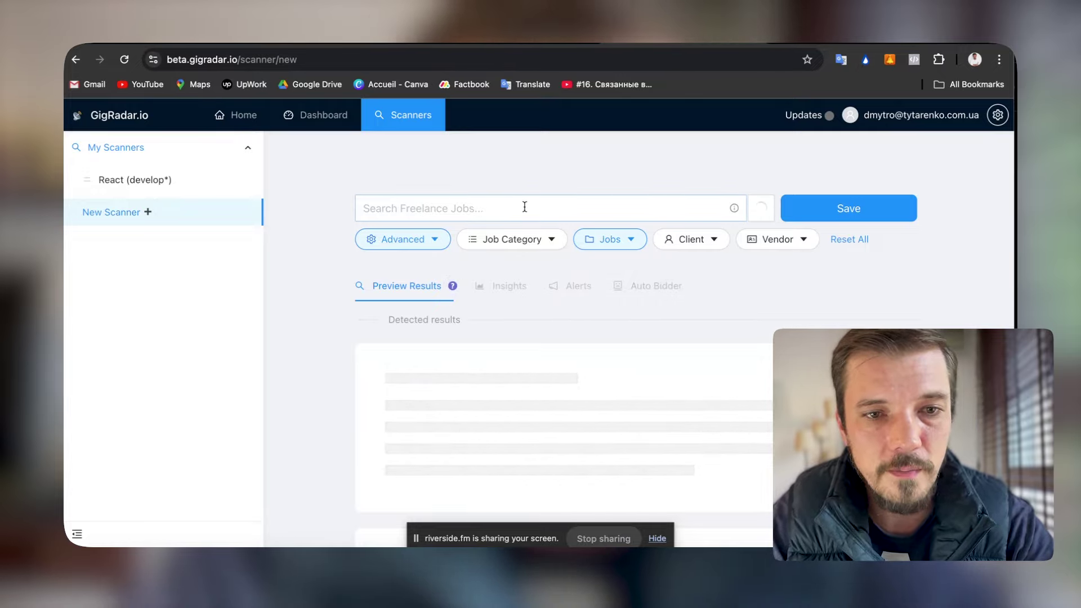
left_click(409, 211)
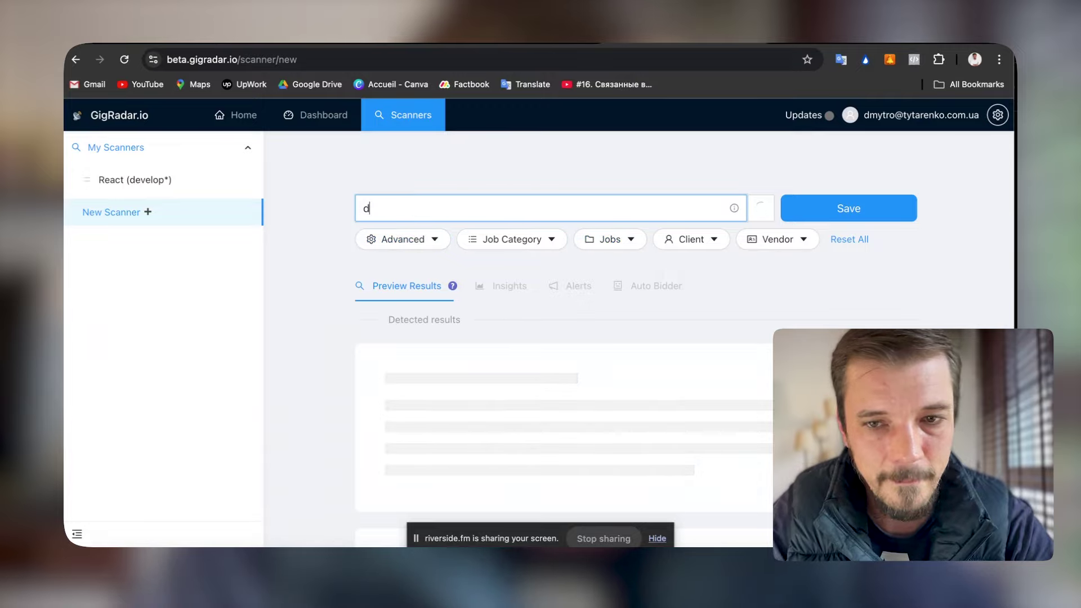
type("design")
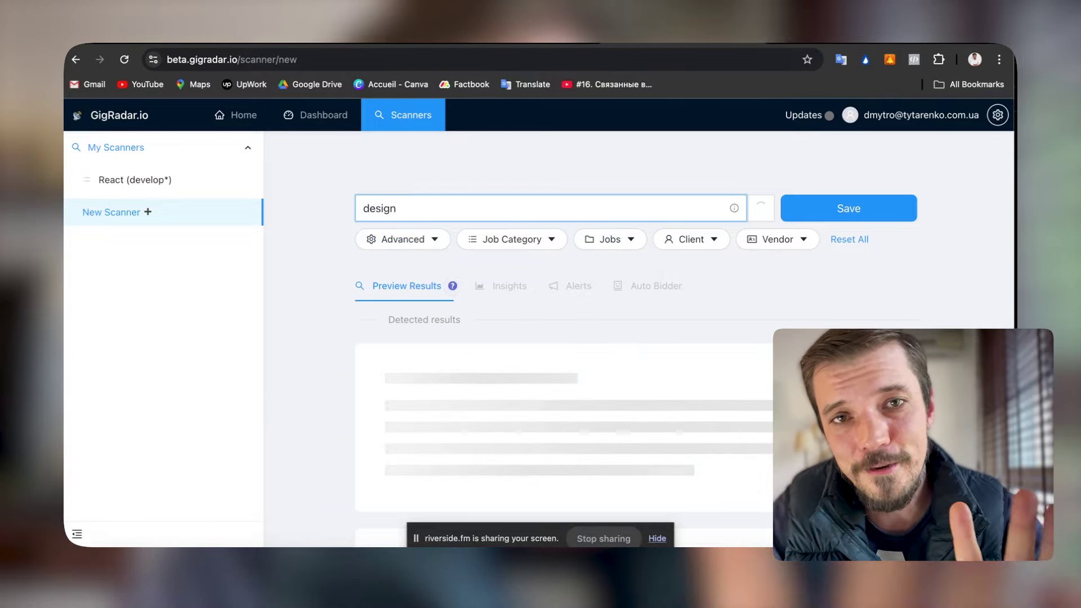
left_click(823, 207)
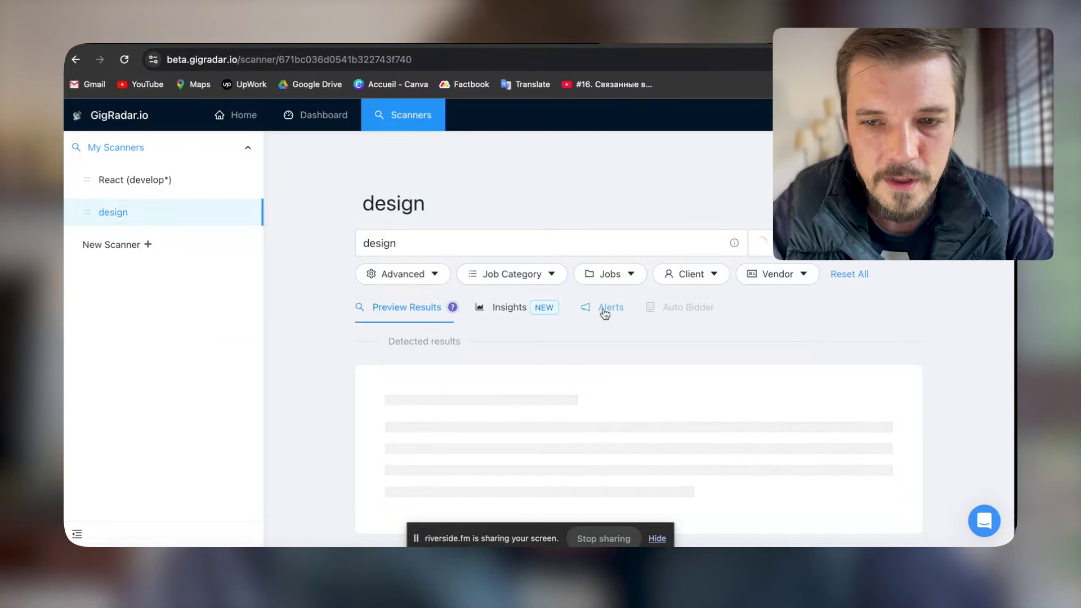
Enable Opportunity Alerts in the design scanner's notification settings.
left_click(606, 314)
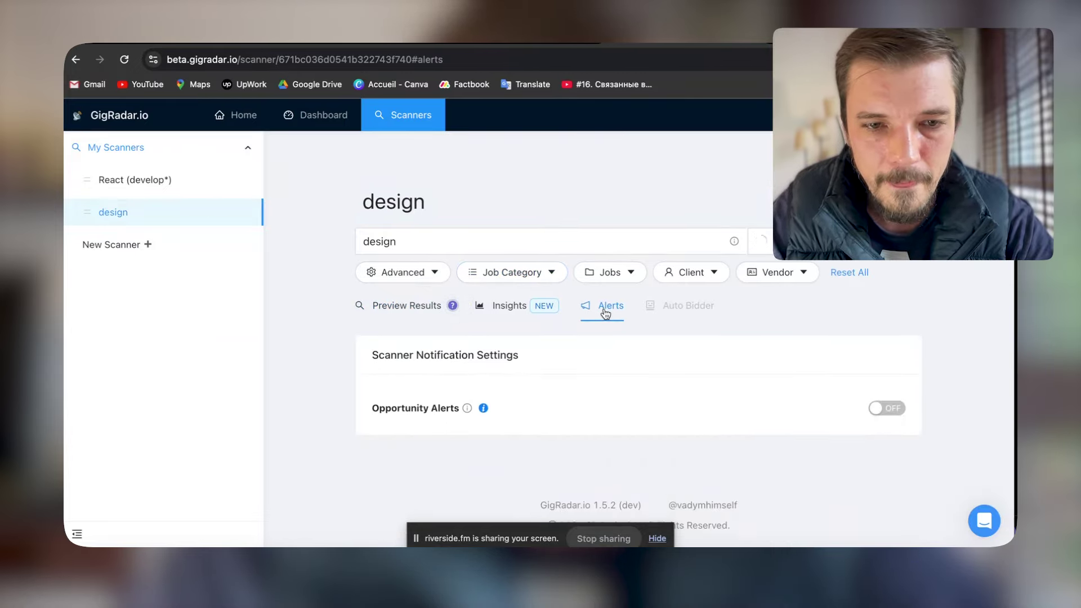
left_click(887, 410)
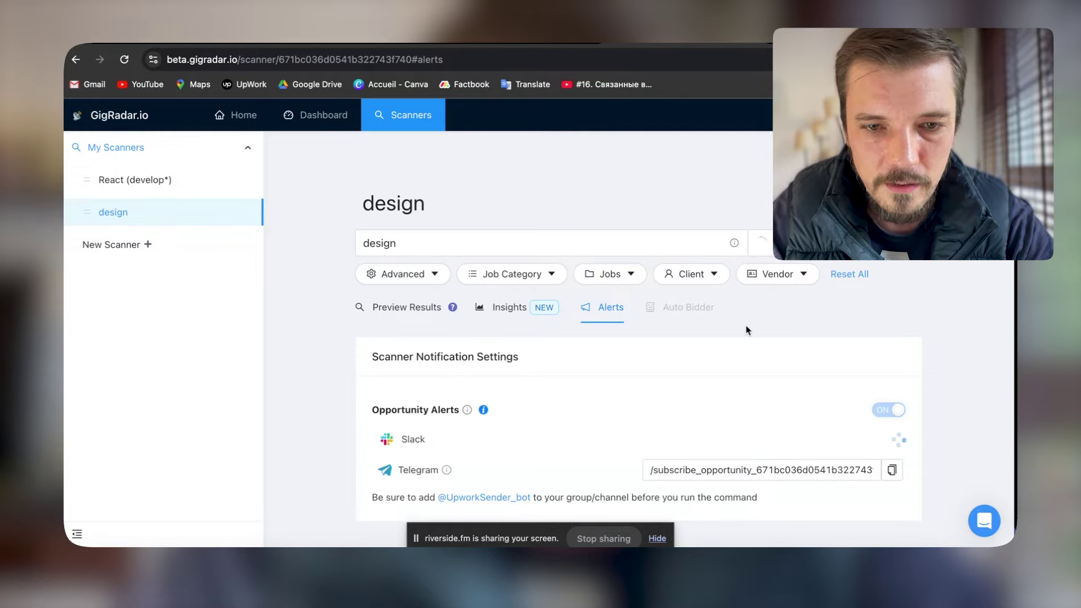
scroll(747, 328, "down", 1)
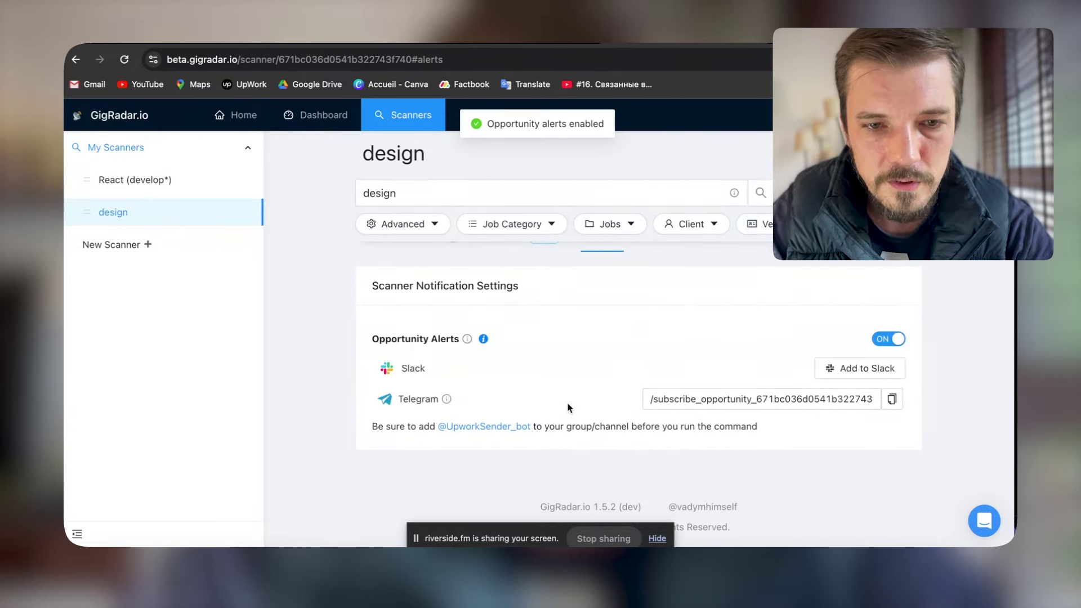
left_click_drag(531, 426, 440, 428)
key("super+c")
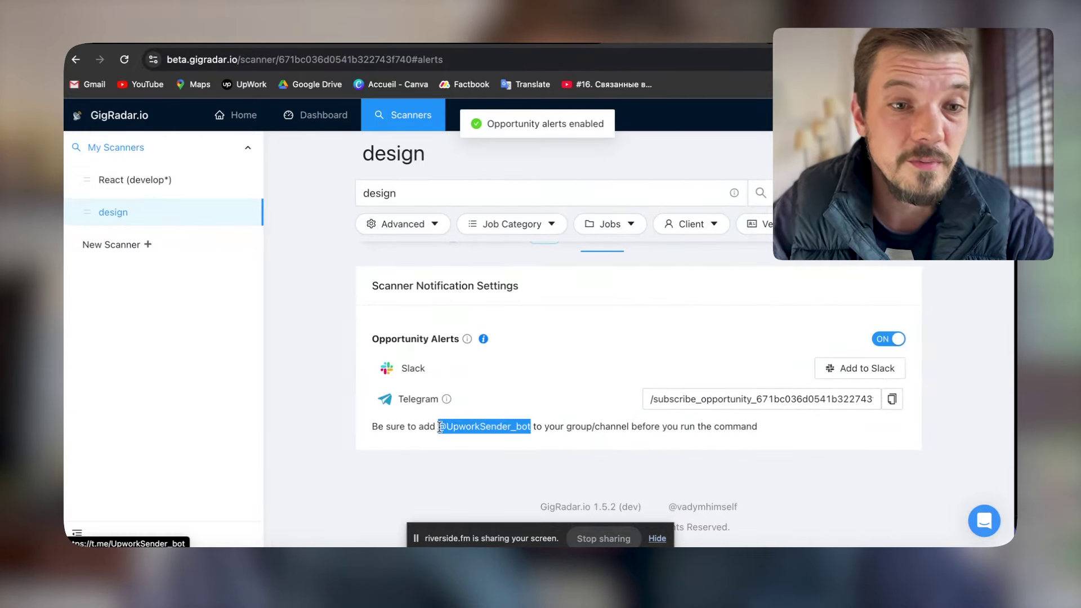
key("super+Tab")
key("Return")
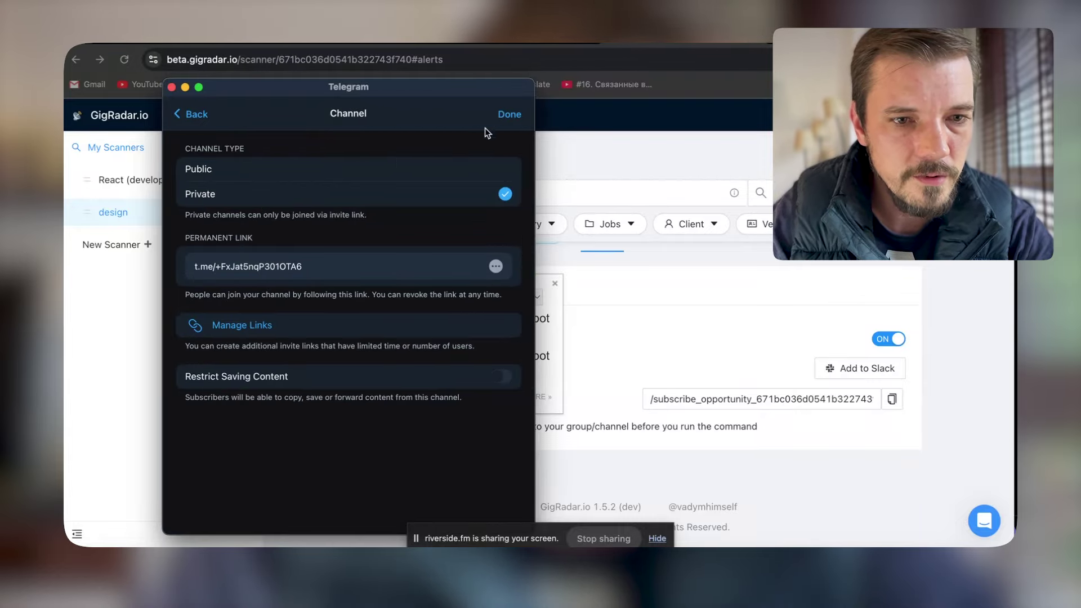
left_click(509, 115)
left_click(309, 113)
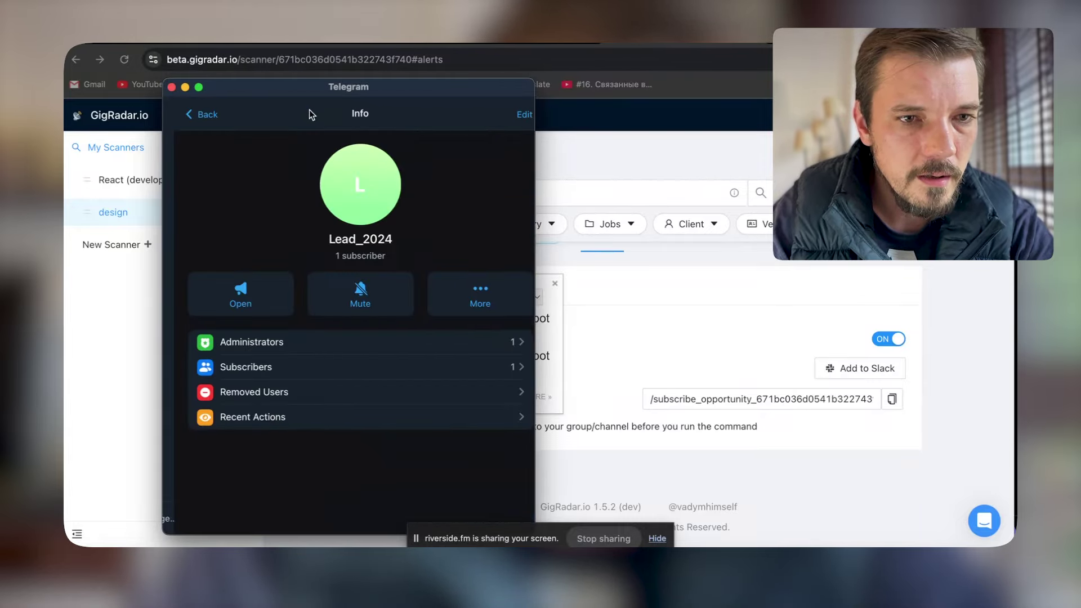
left_click(298, 342)
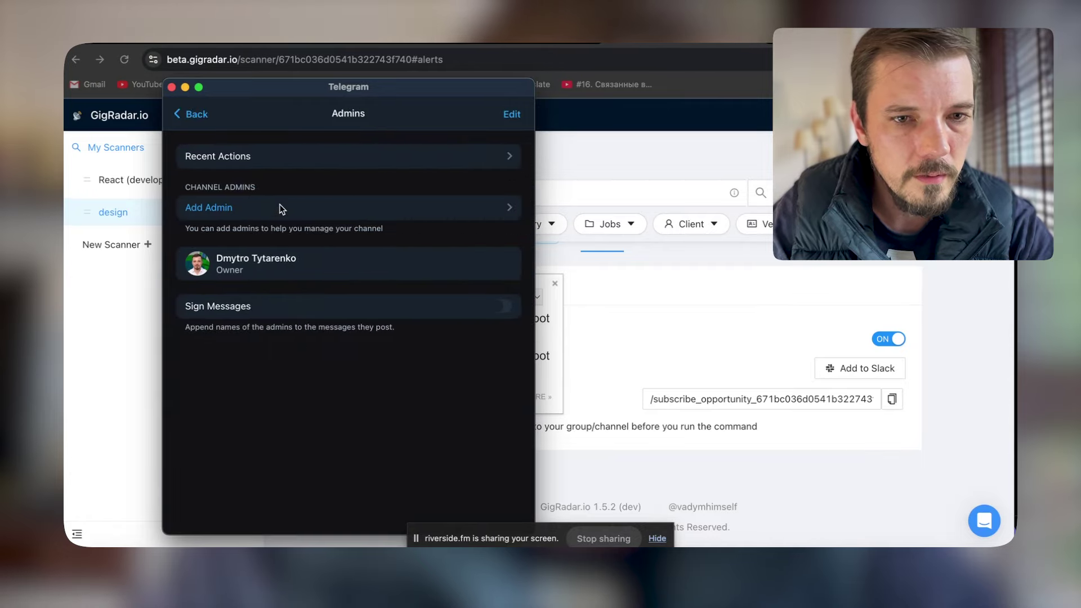
left_click(282, 209)
key("super+v")
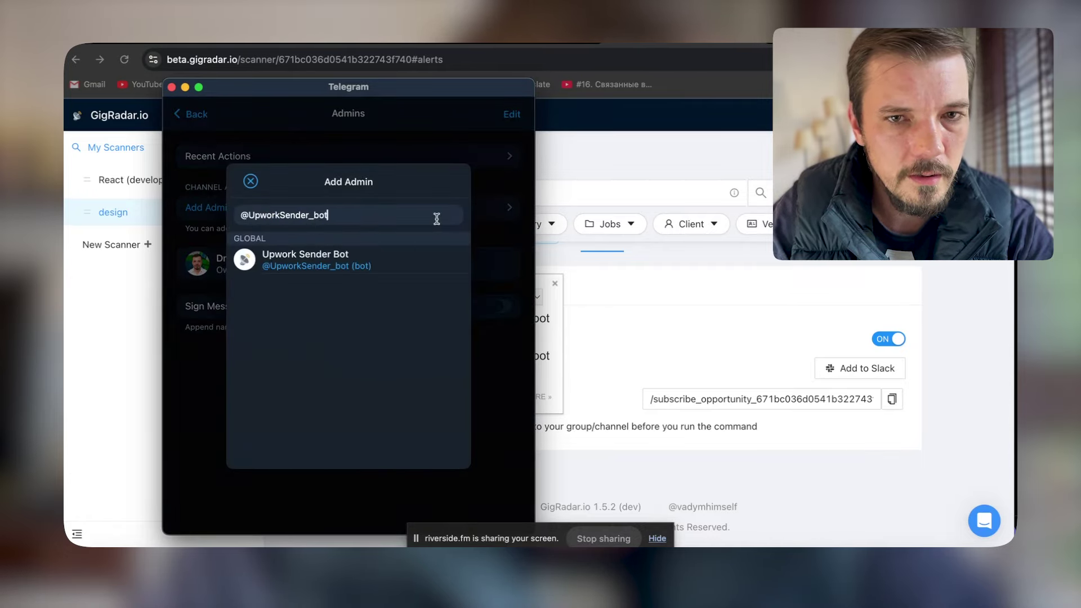
left_click(348, 257)
left_click(375, 451)
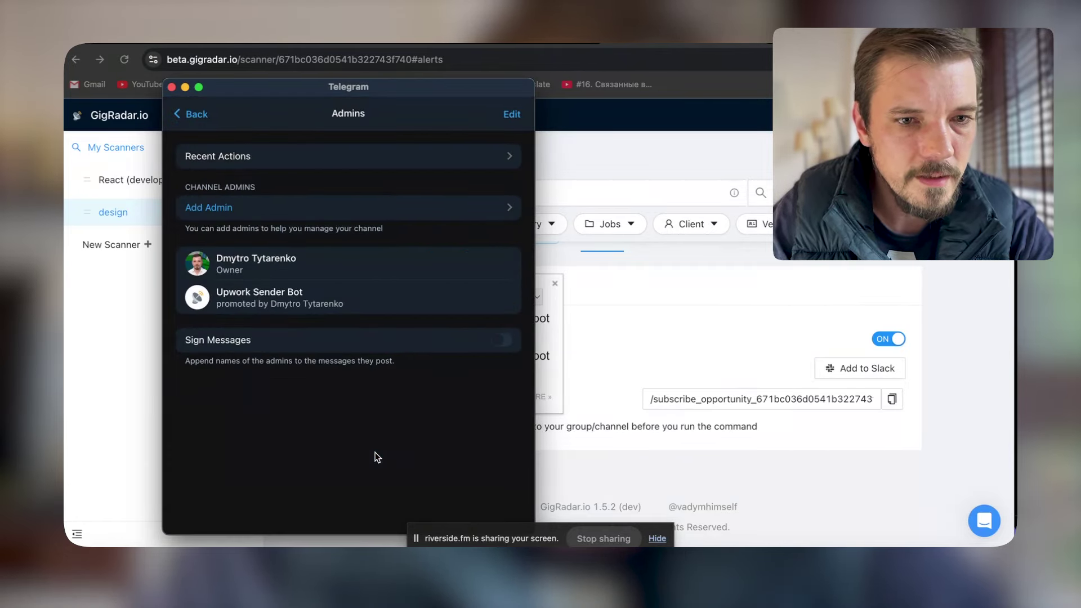
left_click(194, 113)
left_click(195, 115)
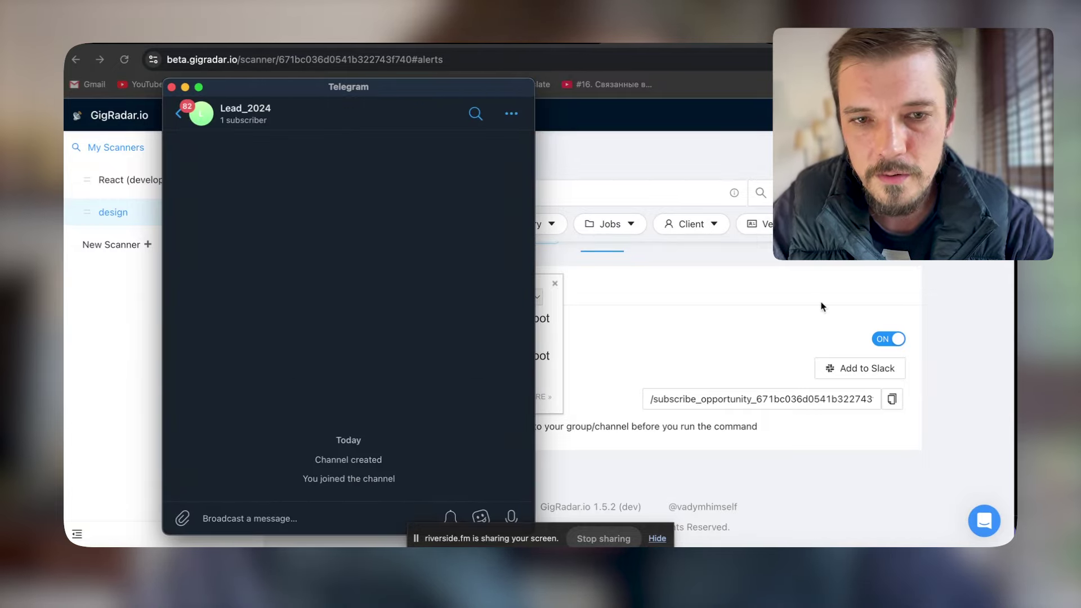
Copy the design scanner's Telegram subscribe command from GigRadar and send it in Telegram's Lead_2024 channel.
left_click(775, 382)
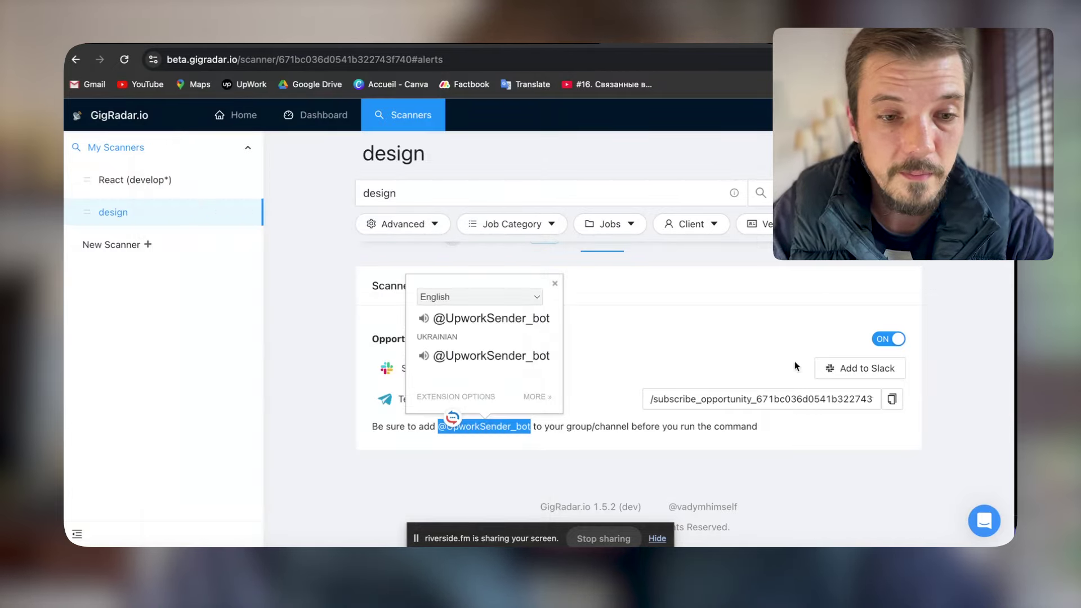
left_click(891, 399)
key("super+Tab")
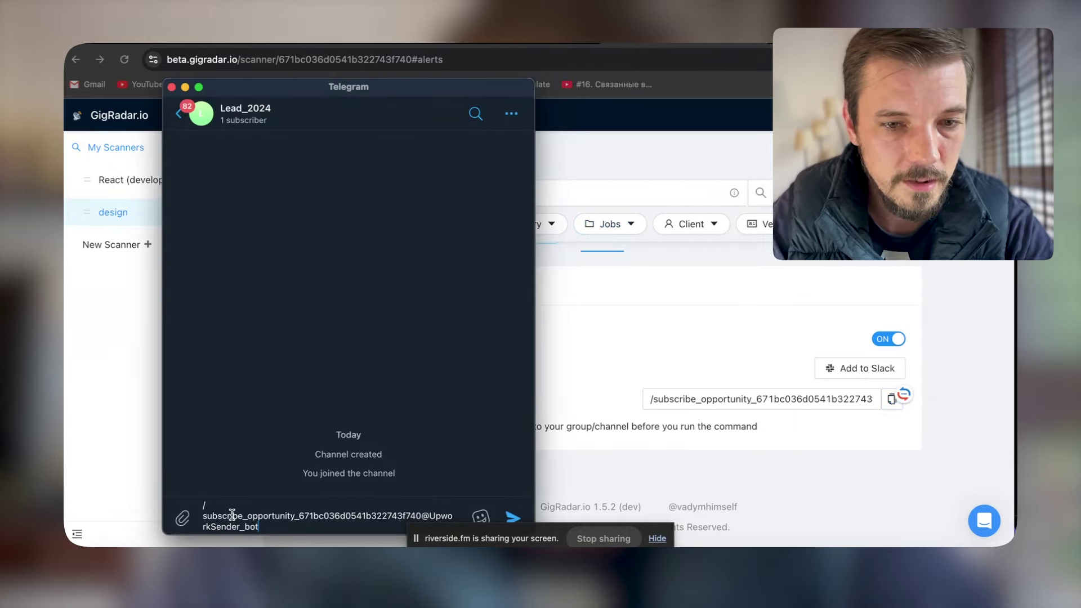
key("Return")
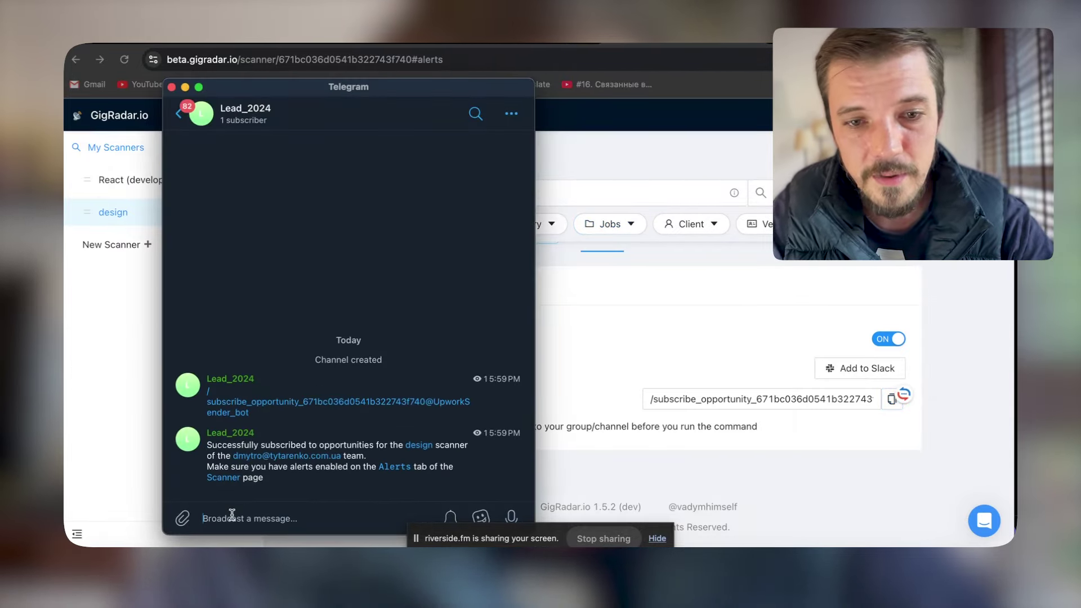
Switch back to GigRadar and connect the design scanner's alerts to the leads_2024 channel of the Graphin Slack workspace.
left_click(630, 340)
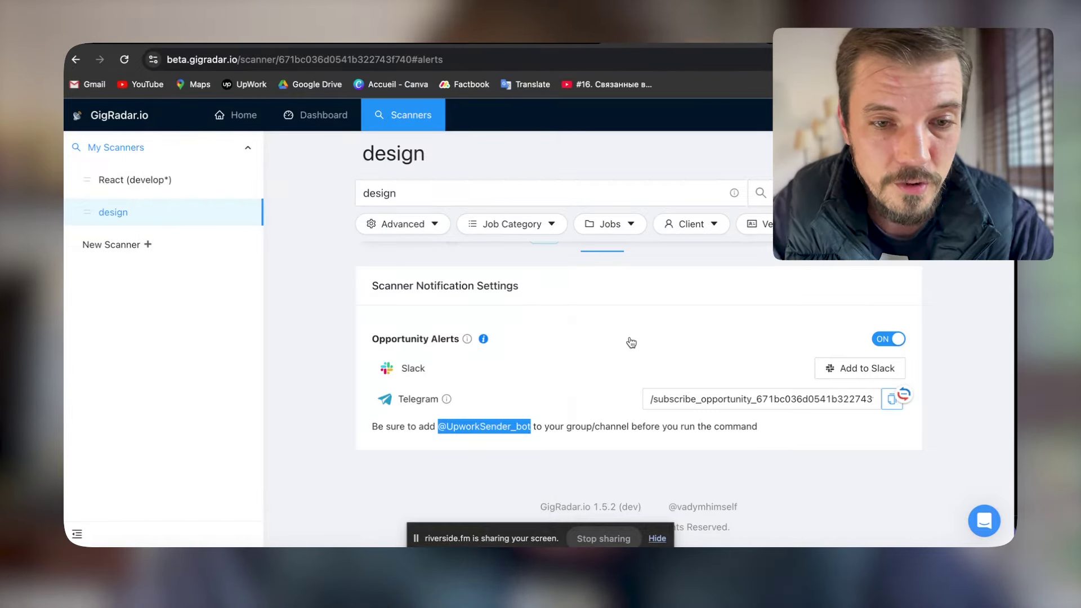
left_click(345, 385)
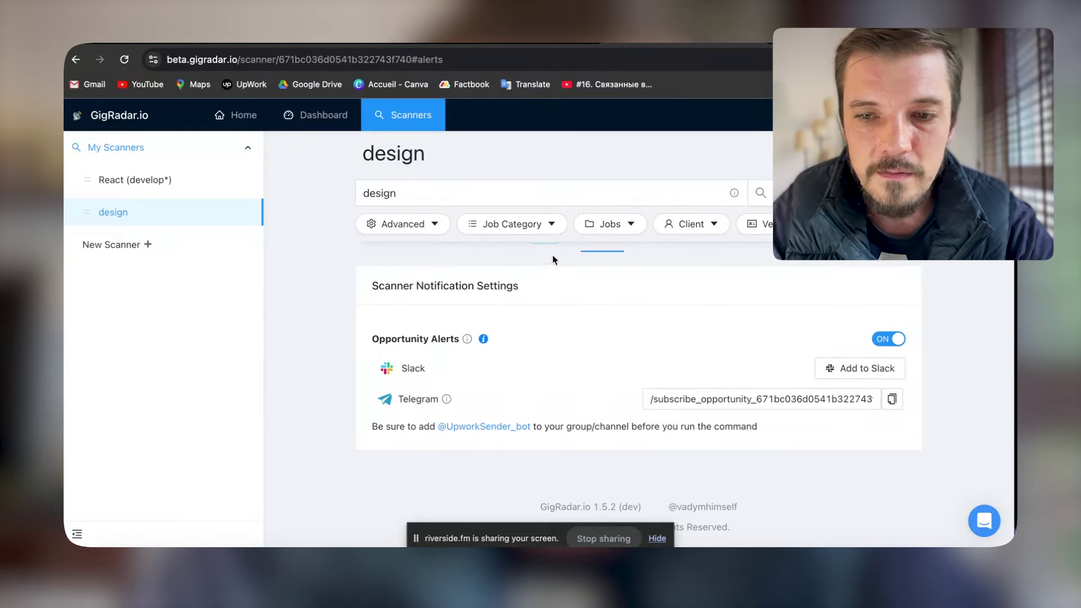
left_click(873, 371)
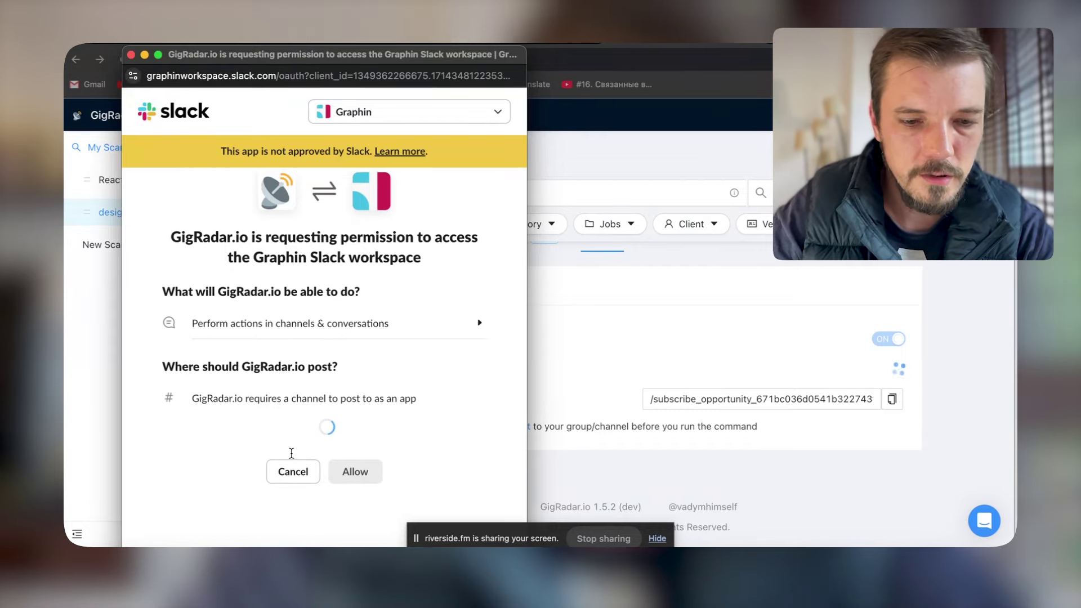
left_click(300, 427)
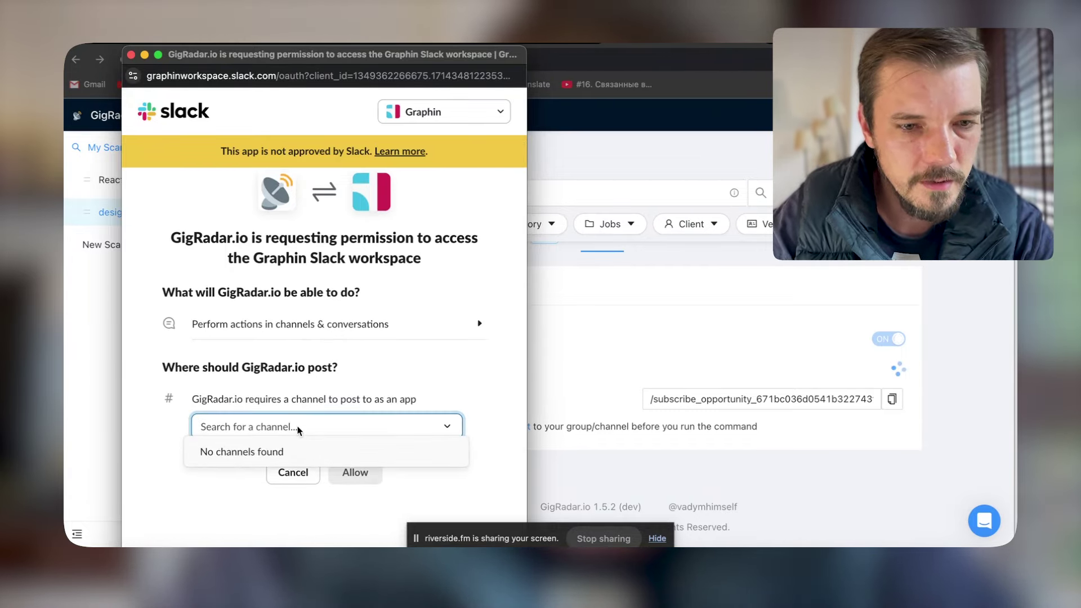
type("lead")
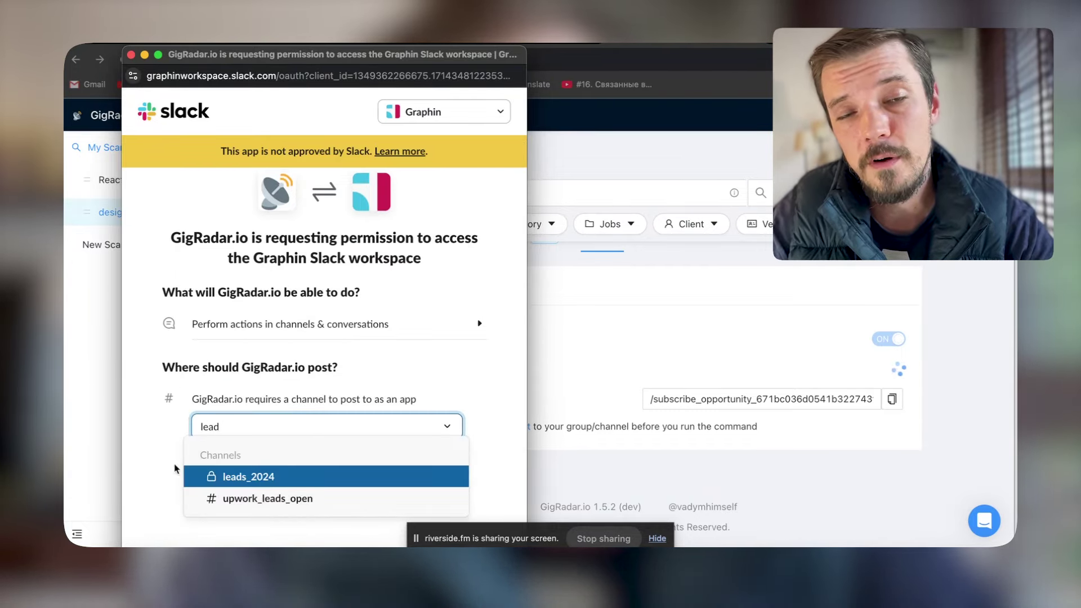
left_click(194, 475)
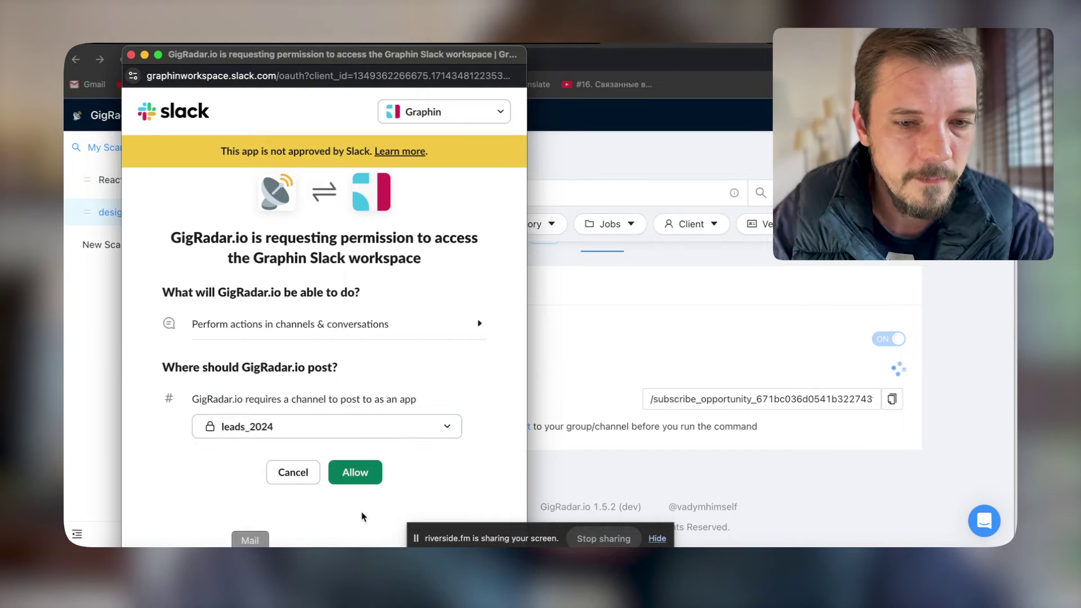
left_click(354, 474)
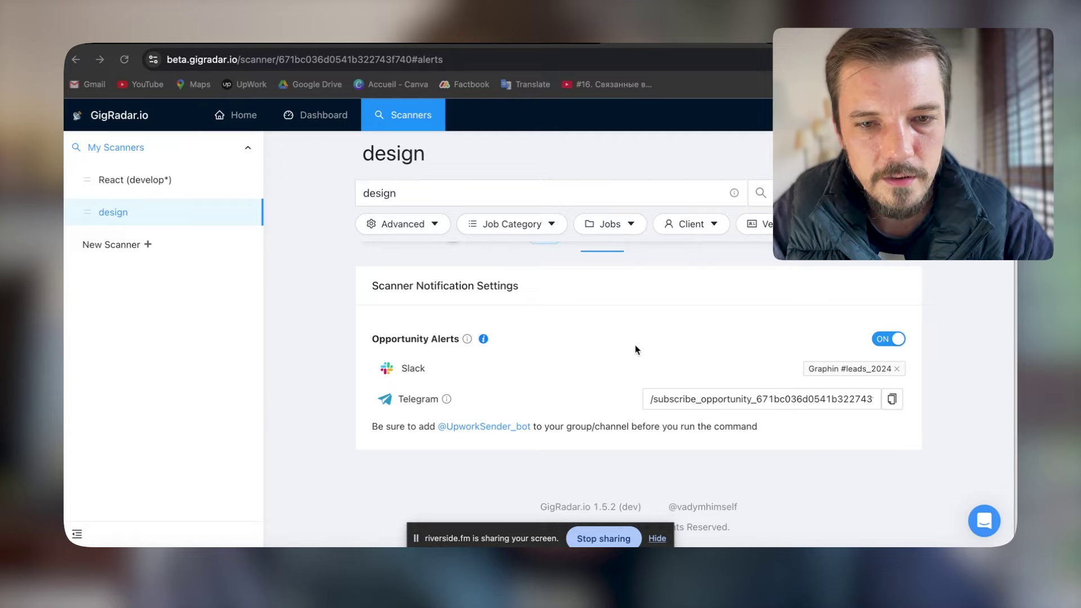
Check the scanner connection messages in Slack's leads_2024 and Telegram's Lead_2024 channels, then return to the design scanner in GigRadar.
key("super+Tab")
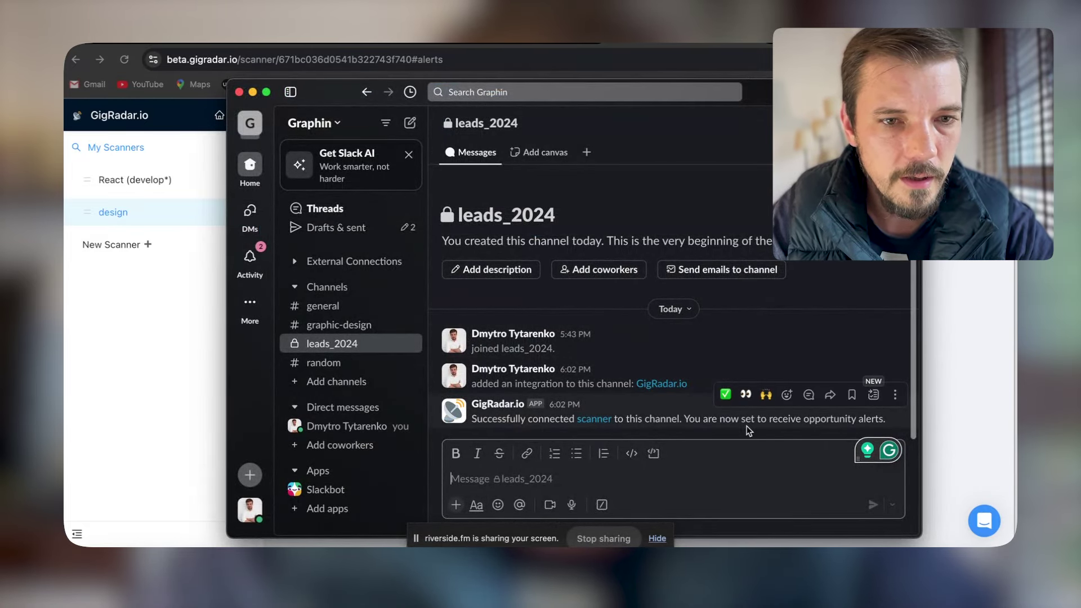
key("super+Tab")
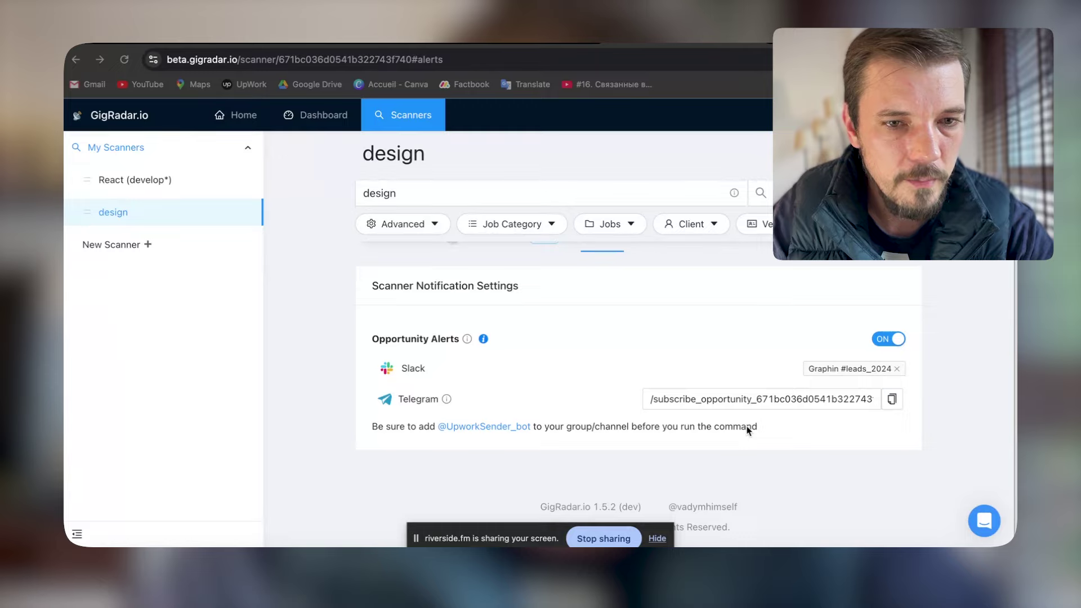
key("super+Tab")
key("super+Tab")
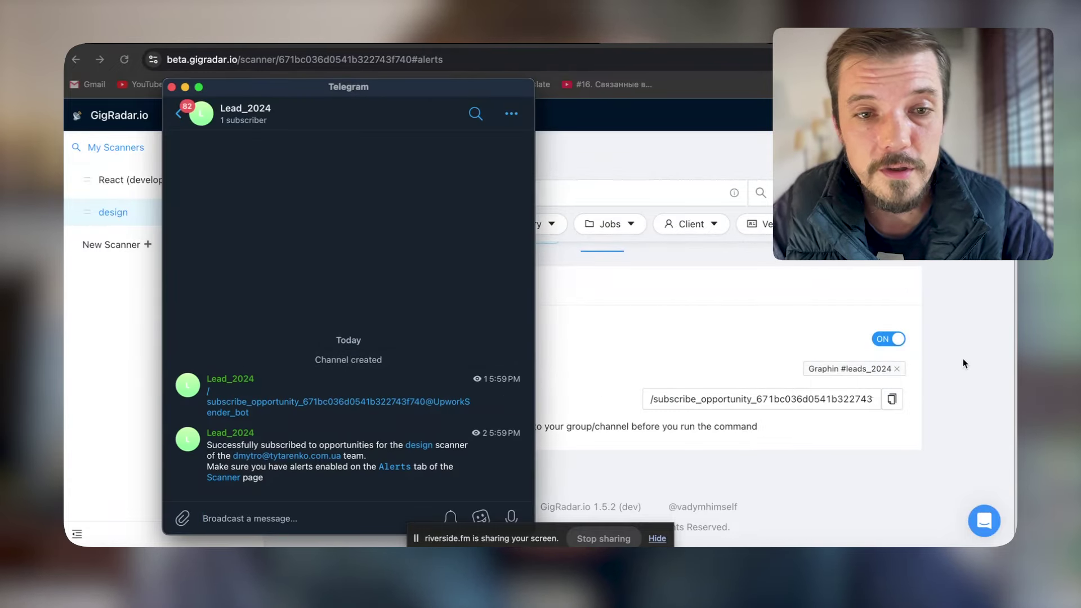
left_click(819, 223)
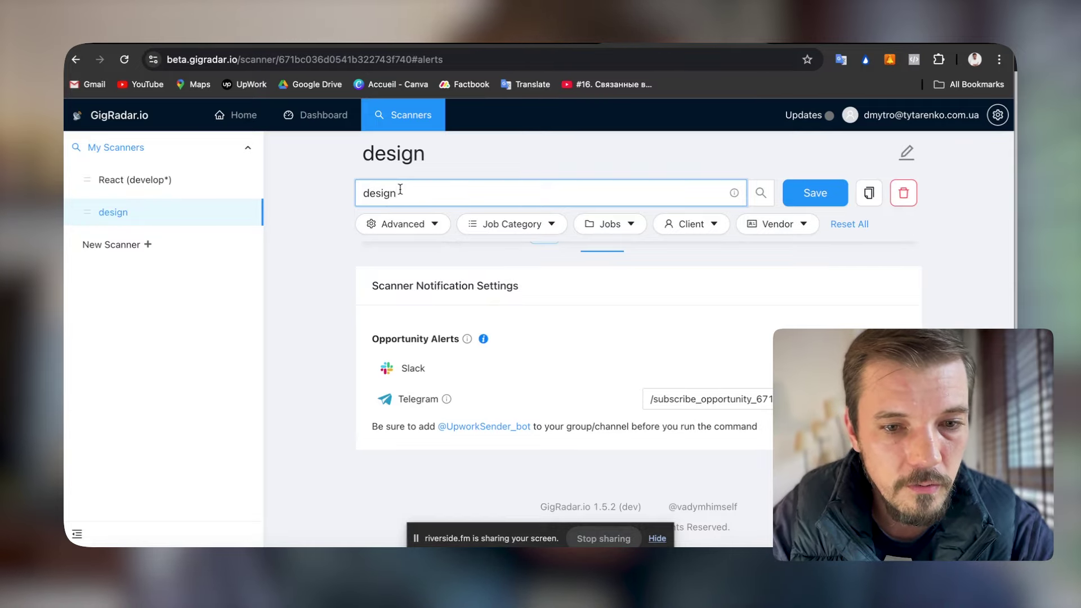
Review the design scanner's advanced search options and the available job categories, closing both dialogs without changes.
left_click(433, 226)
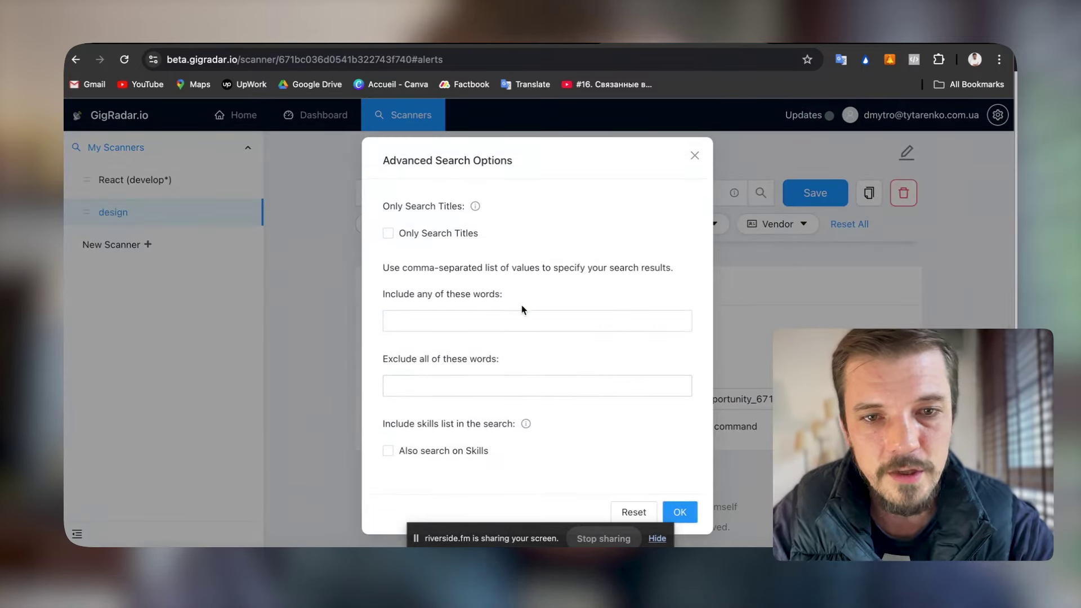
left_click(422, 384)
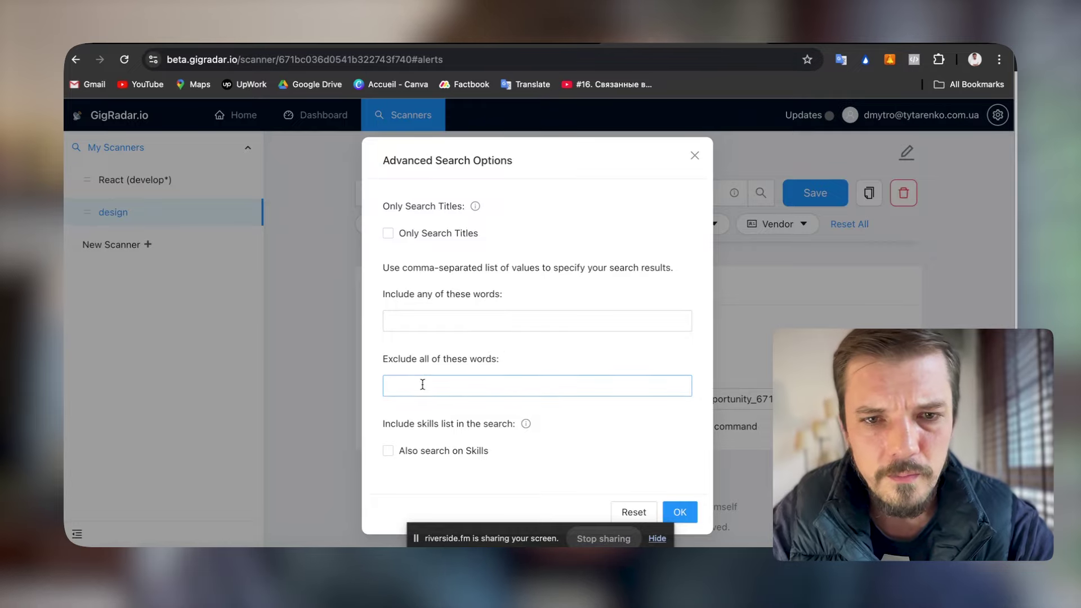
left_click(696, 158)
left_click(549, 225)
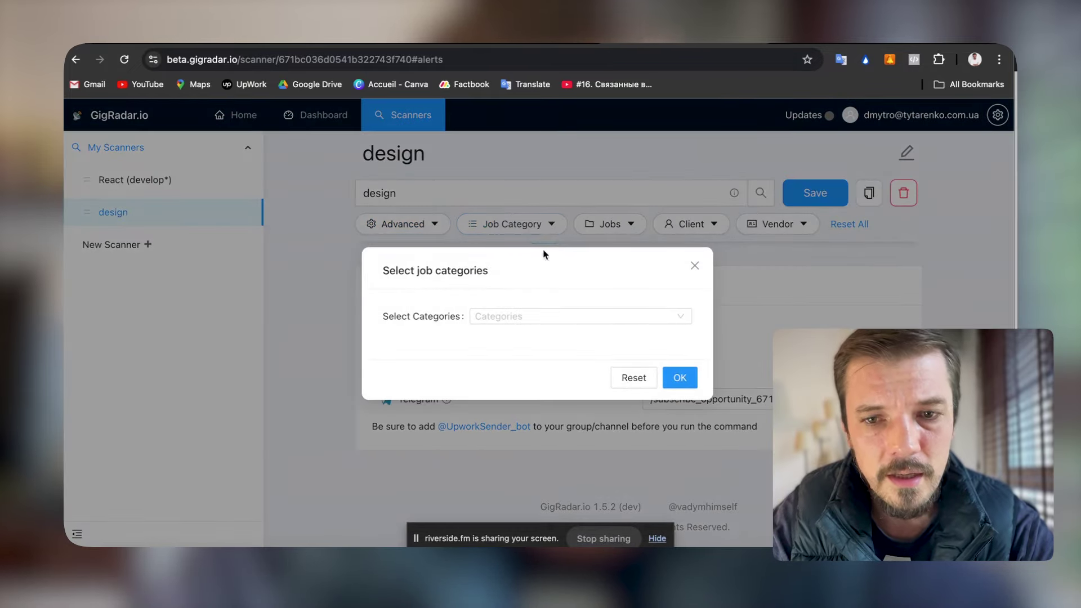
left_click(535, 319)
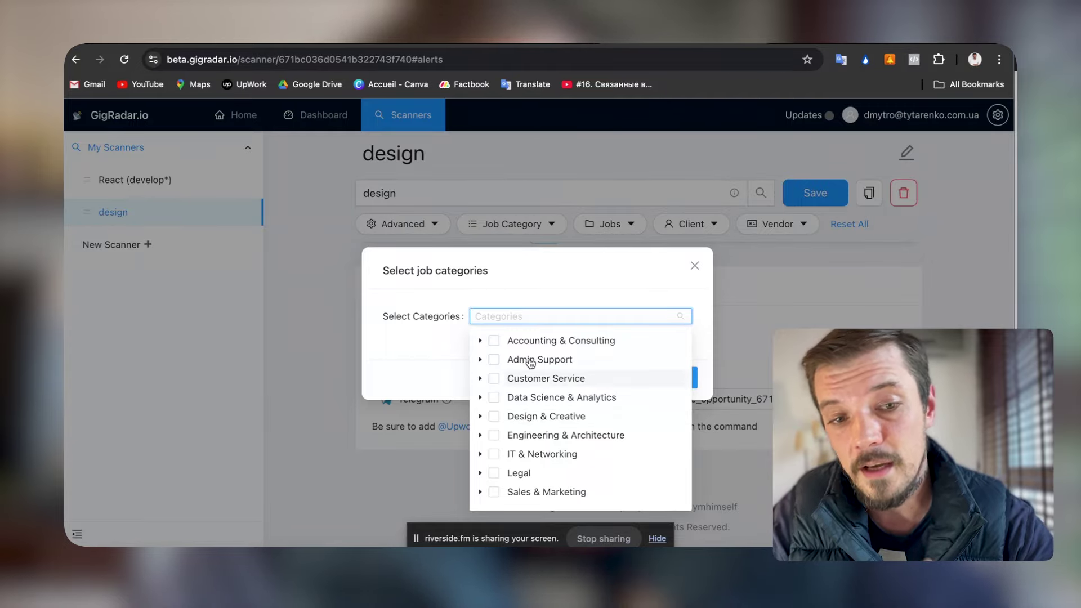
left_click(730, 271)
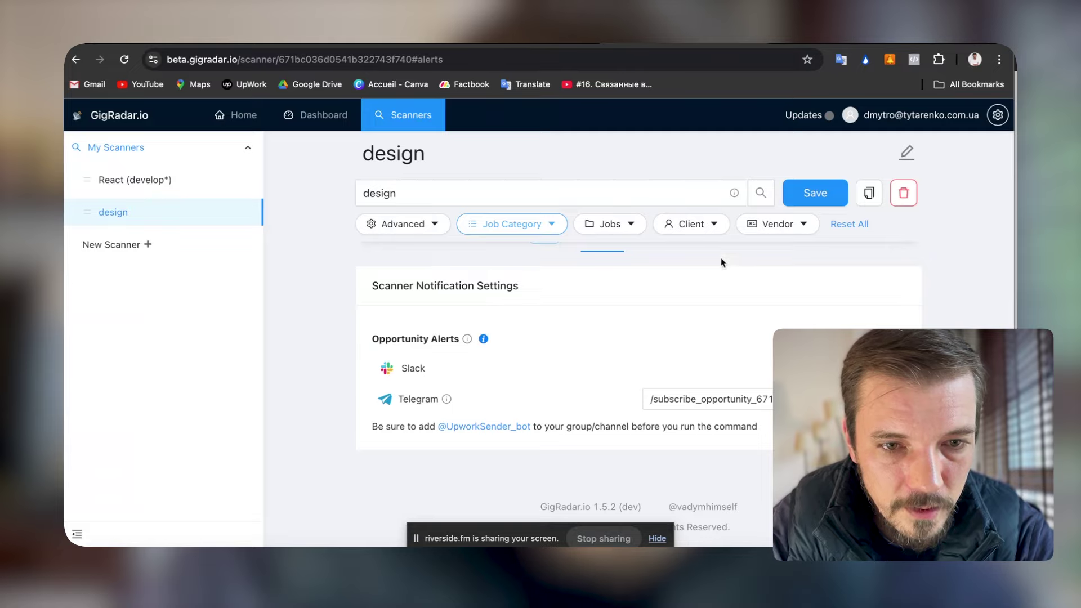
Examine the design scanner's client filters for location, rating, hire rate stats and client profile, and close them unchanged.
left_click(704, 222)
scroll(539, 416, "down", 5)
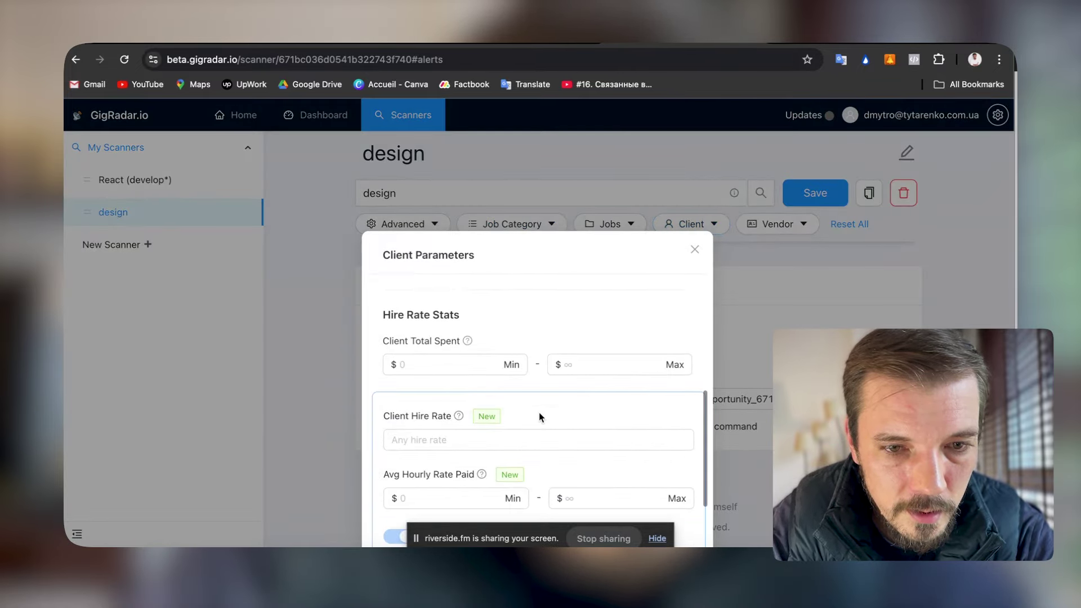
scroll(539, 414, "down", 3)
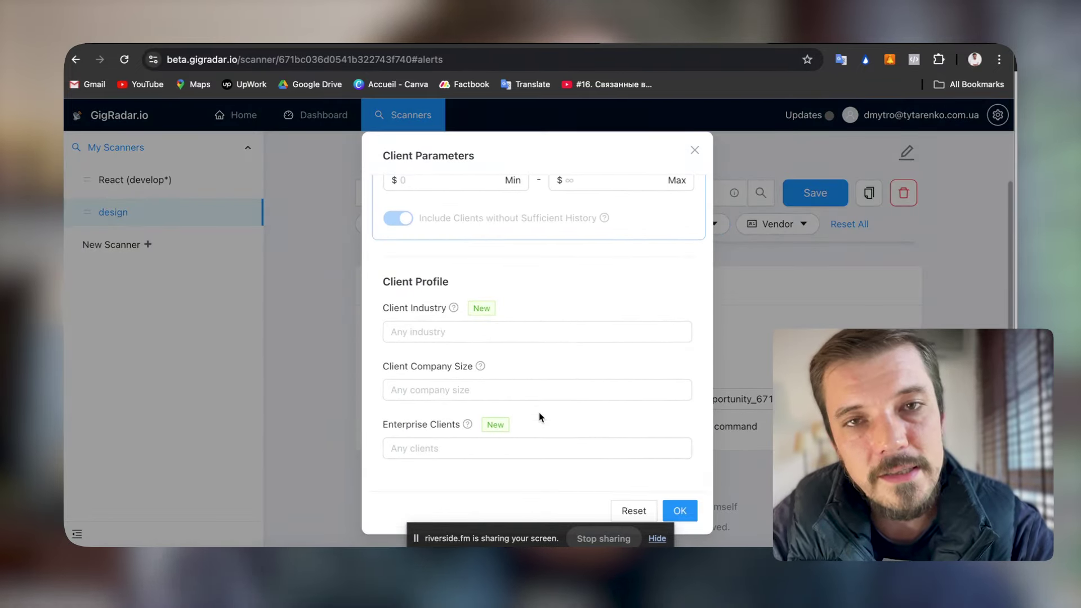
left_click(446, 451)
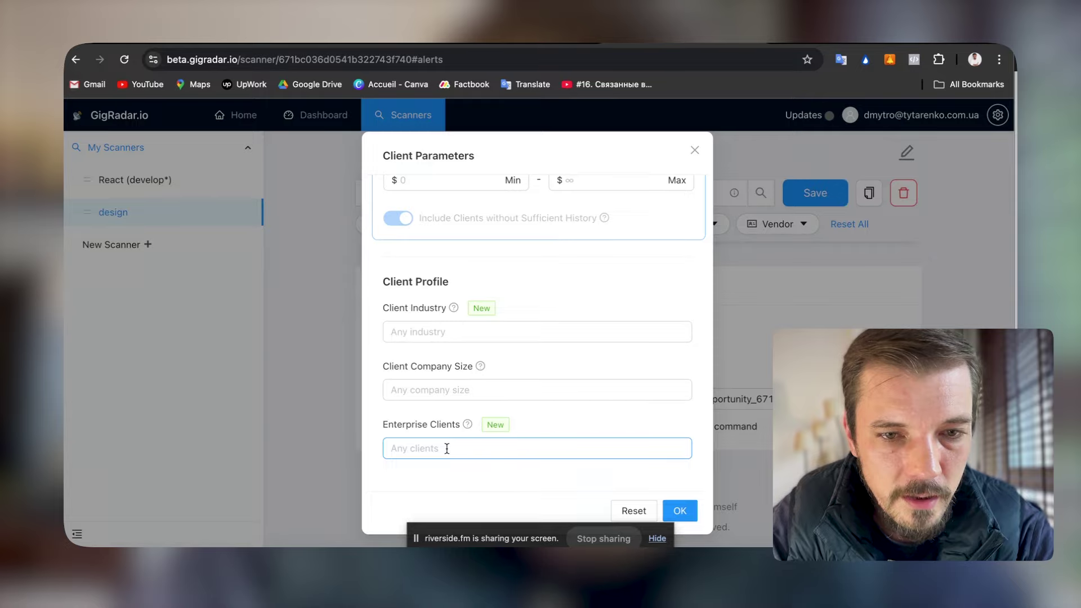
scroll(447, 448, "up", 6)
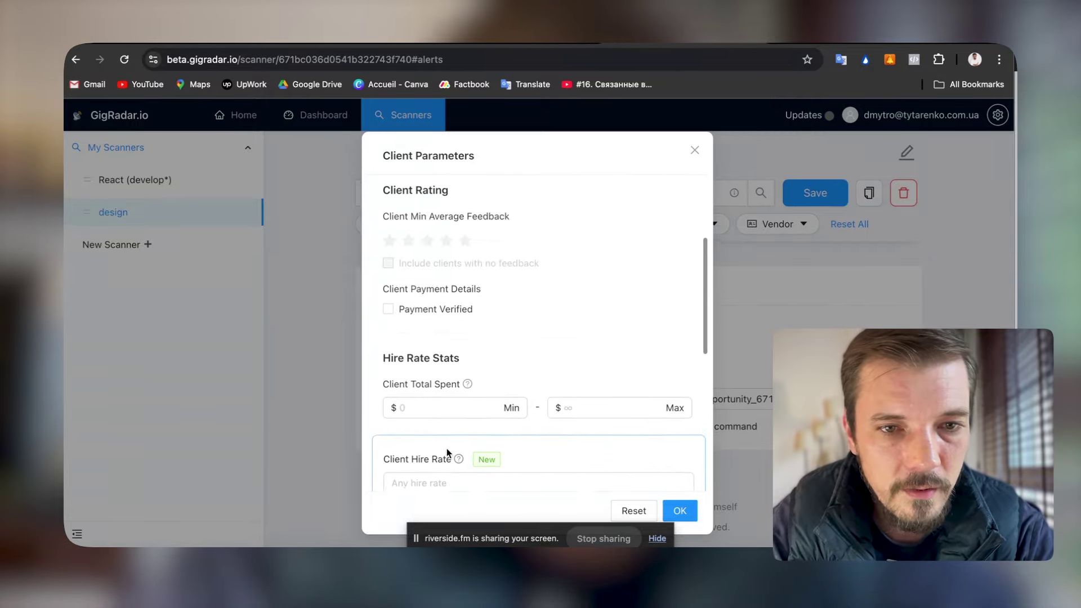
scroll(447, 450, "up", 1)
scroll(447, 450, "up", 3)
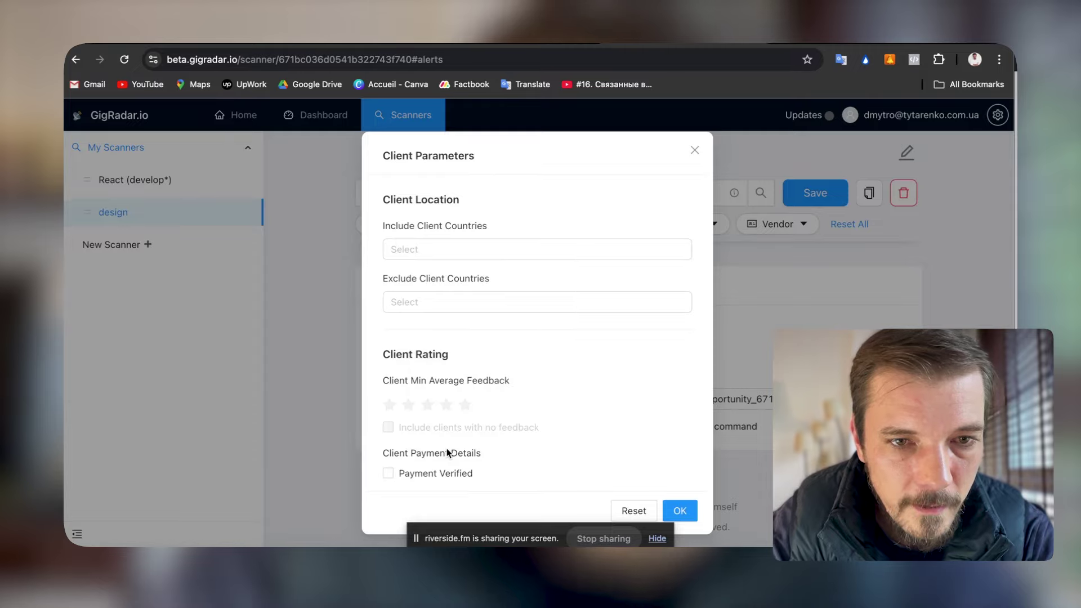
scroll(499, 289, "down", 1)
scroll(498, 292, "up", 1)
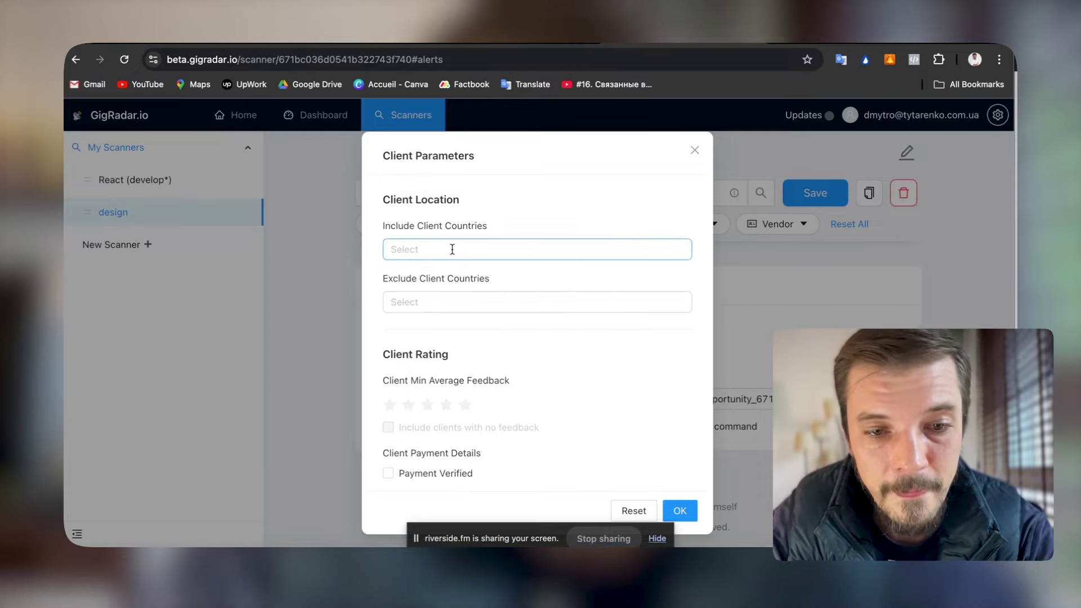
scroll(471, 372, "down", 1)
scroll(471, 372, "down", 2)
scroll(409, 271, "up", 3)
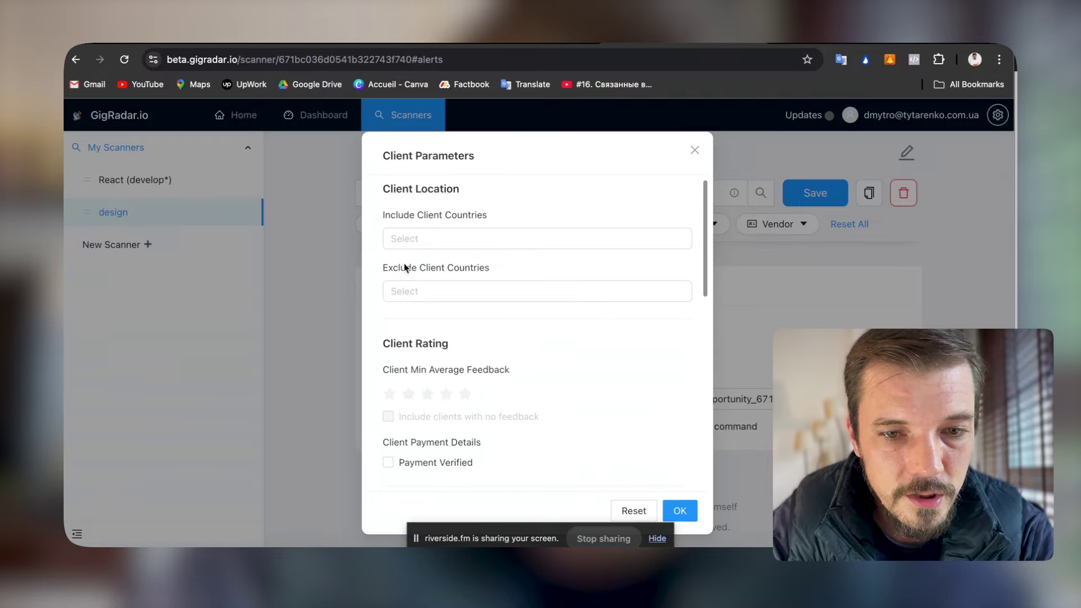
scroll(478, 283, "down", 8)
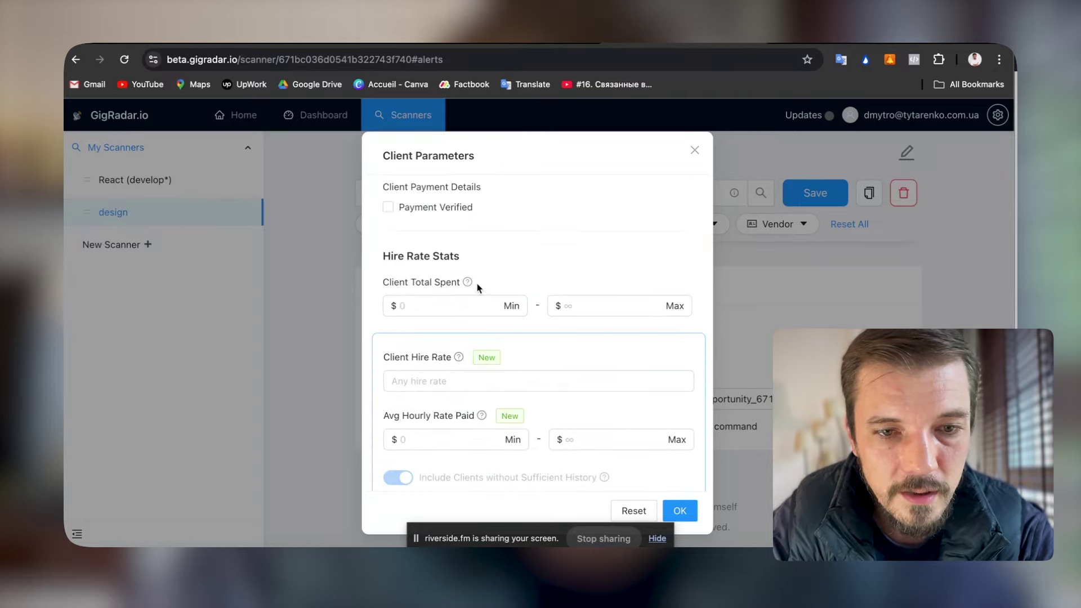
scroll(477, 283, "down", 9)
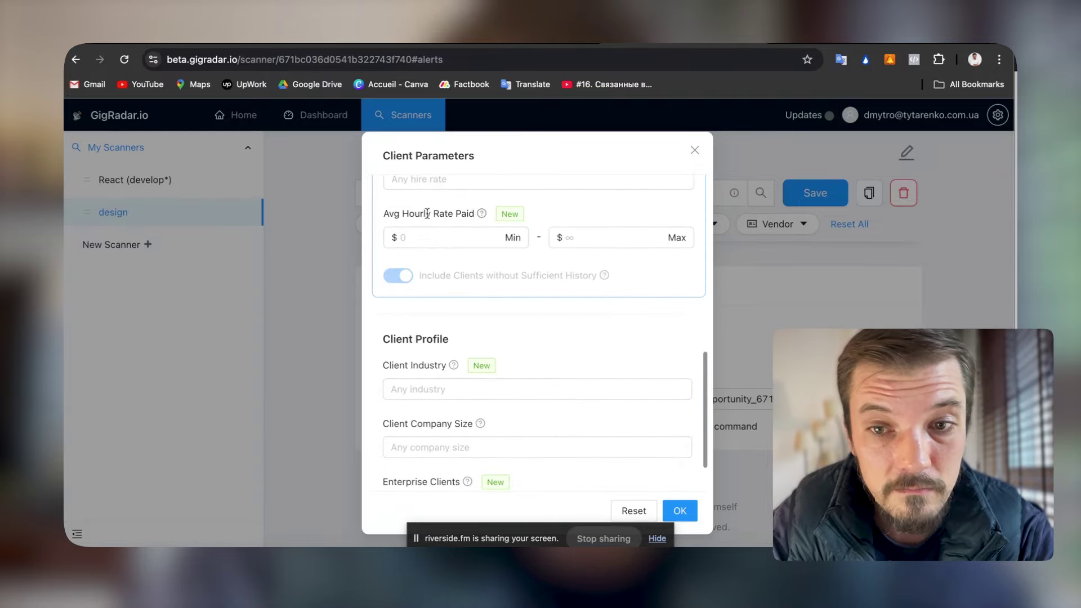
left_click(696, 151)
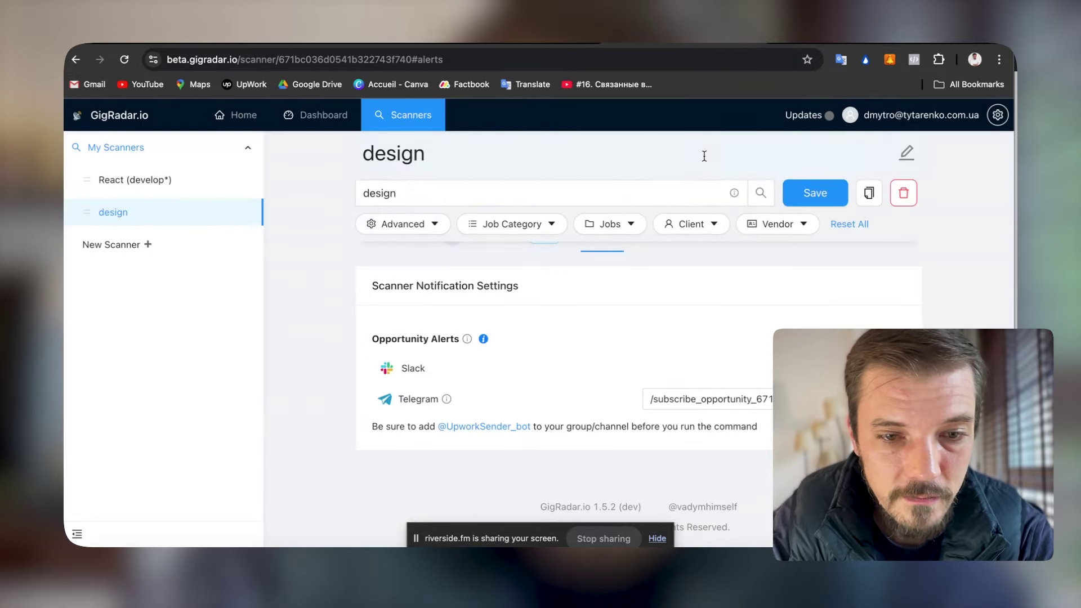
Review the design scanner's vendor preferences for freelancer location, talent, experience level and spoken languages, leaving them unchanged.
left_click(808, 225)
scroll(536, 422, "down", 3)
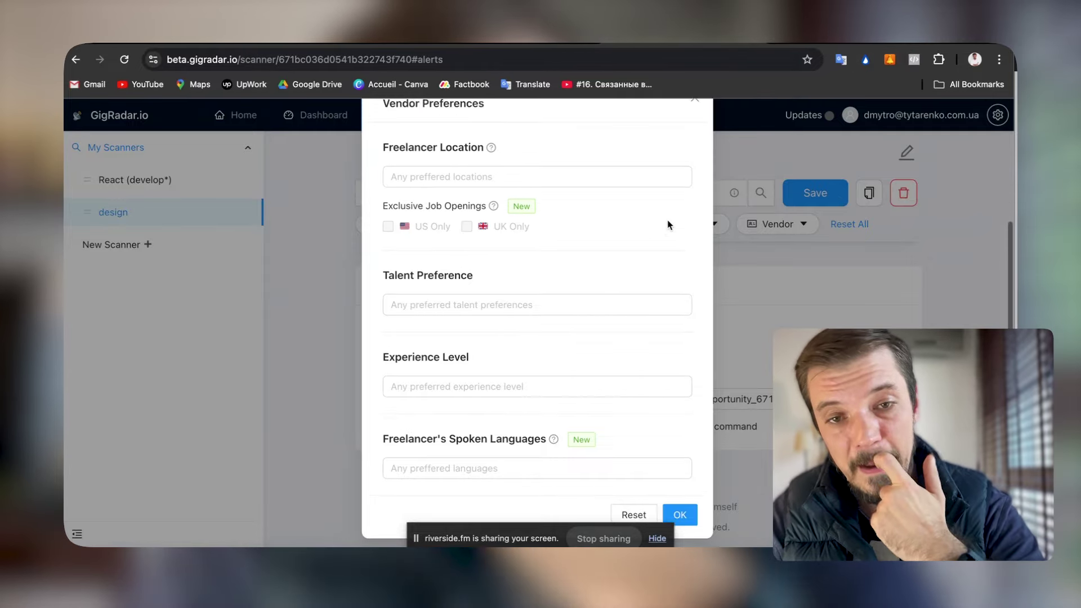
scroll(675, 218, "up", 3)
left_click(696, 265)
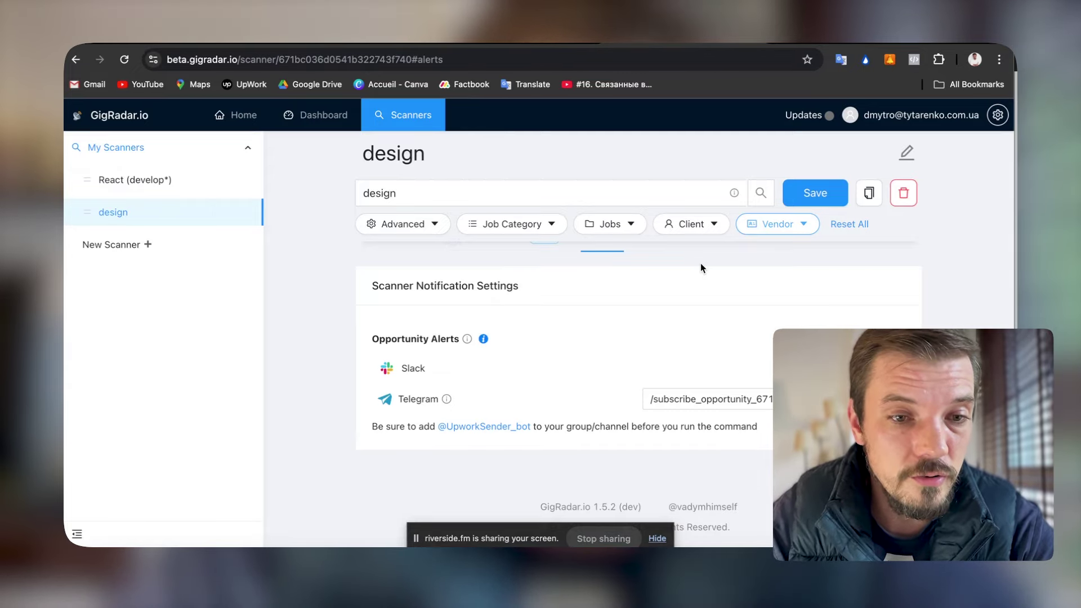
Switch to Telegram and look through the job opportunity alerts in the Lead_2024 channel, back to its first messages.
key("super+Tab")
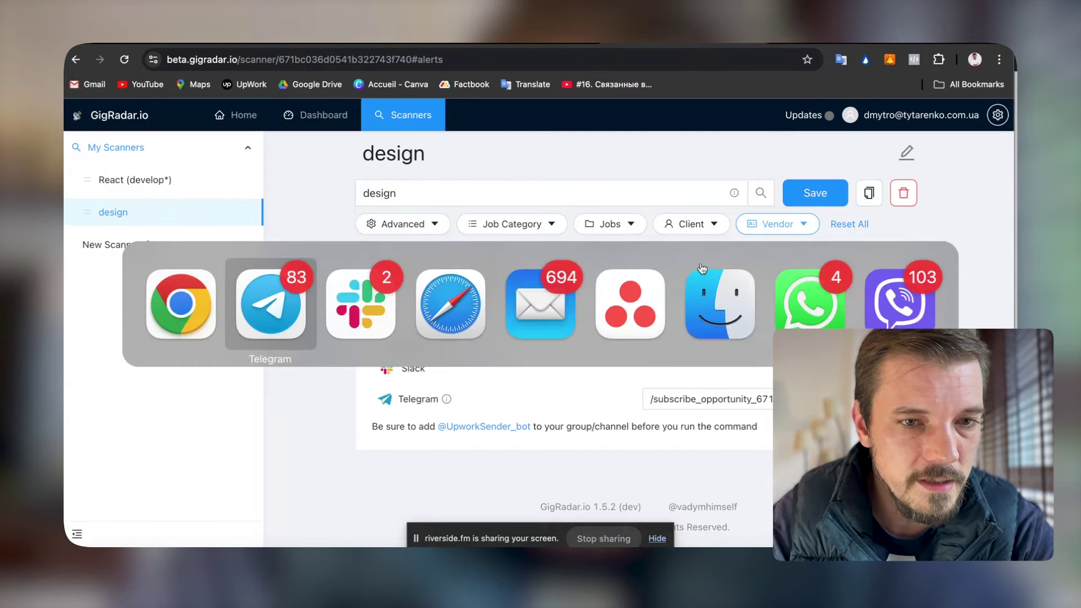
scroll(358, 320, "up", 5)
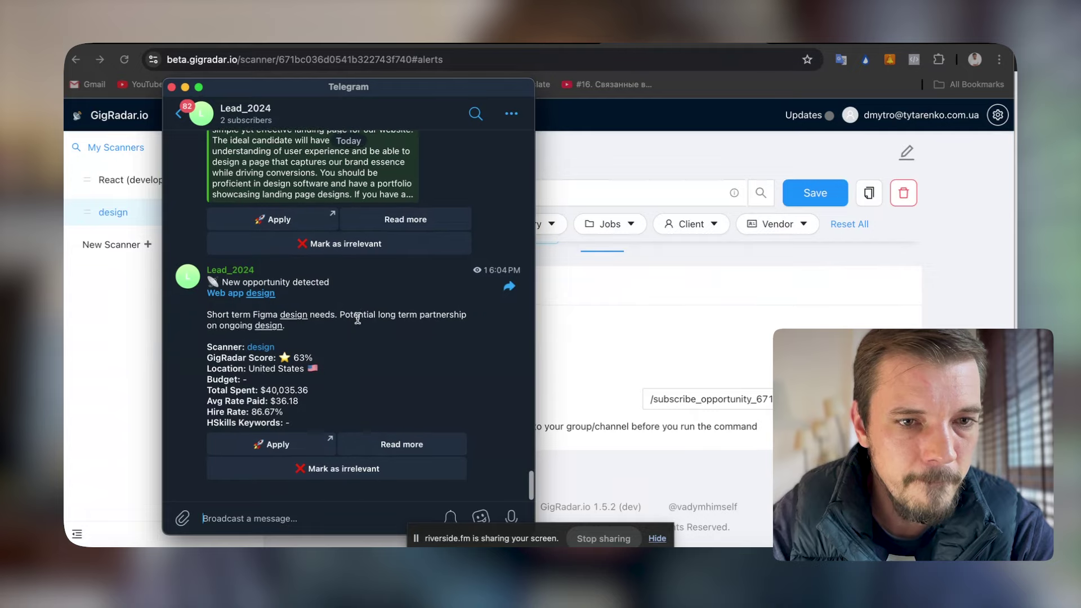
scroll(357, 318, "up", 10)
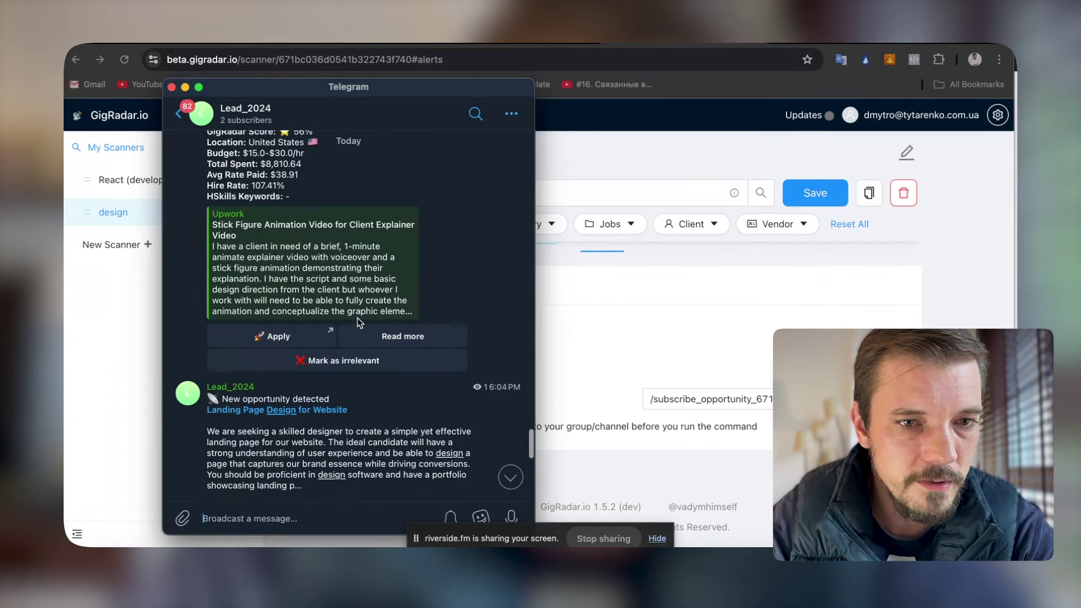
scroll(357, 319, "up", 10)
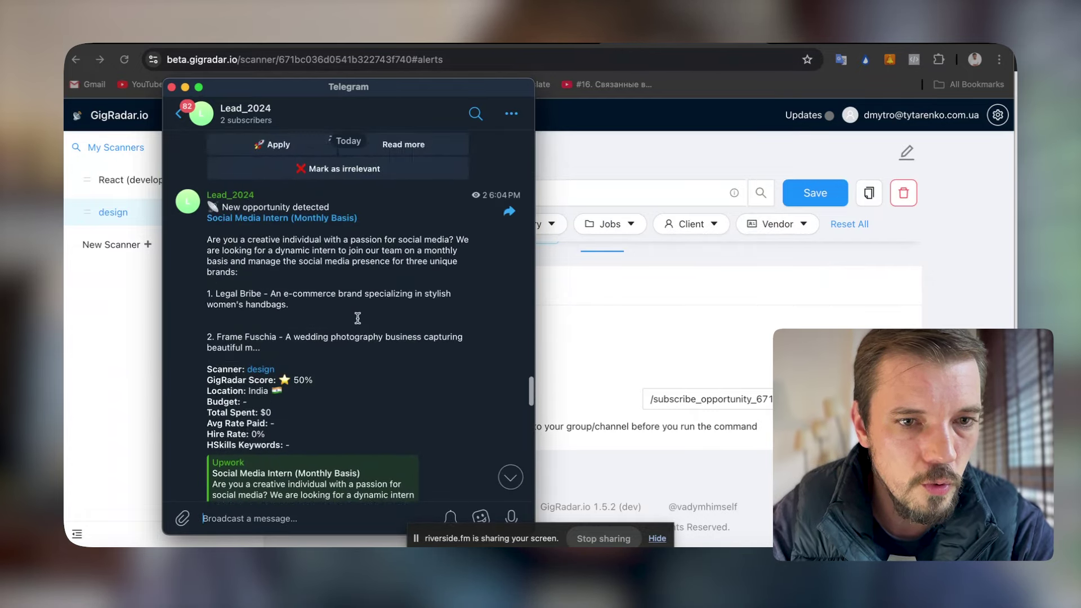
scroll(358, 321, "up", 10)
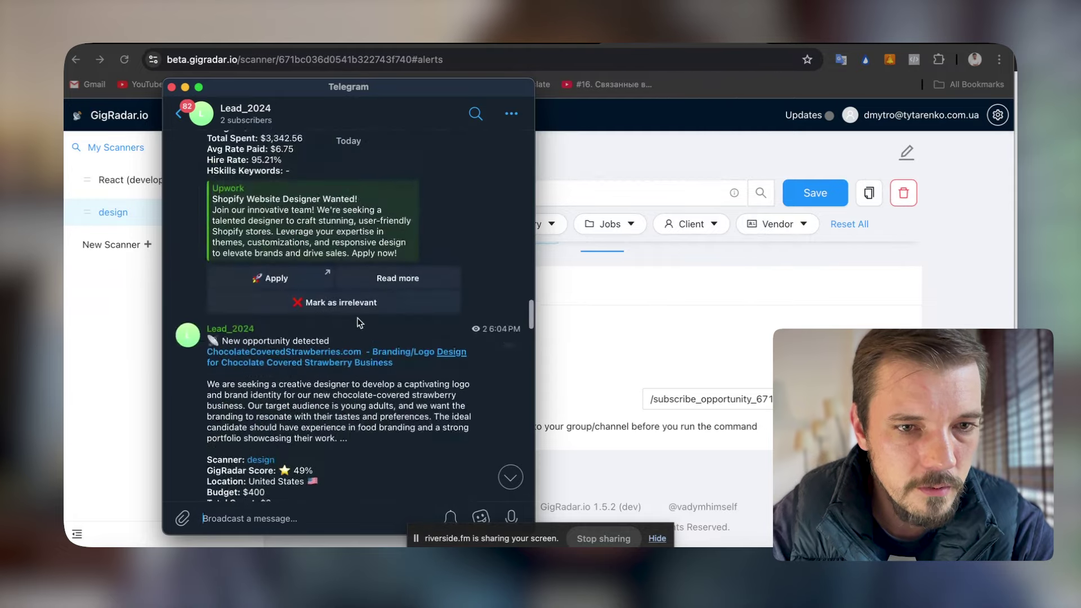
scroll(358, 321, "up", 10)
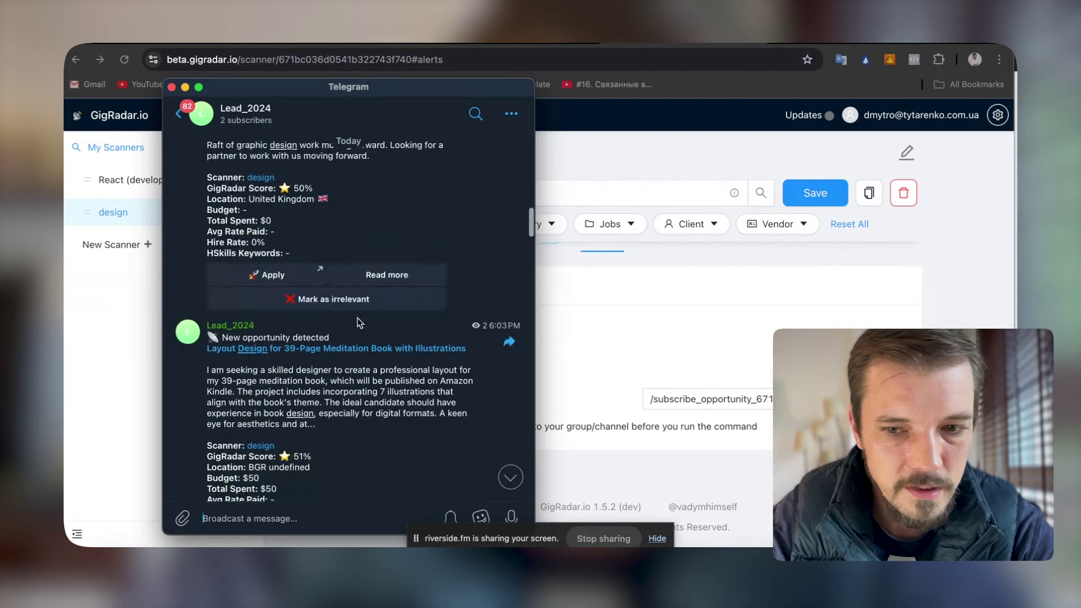
scroll(358, 318, "up", 5)
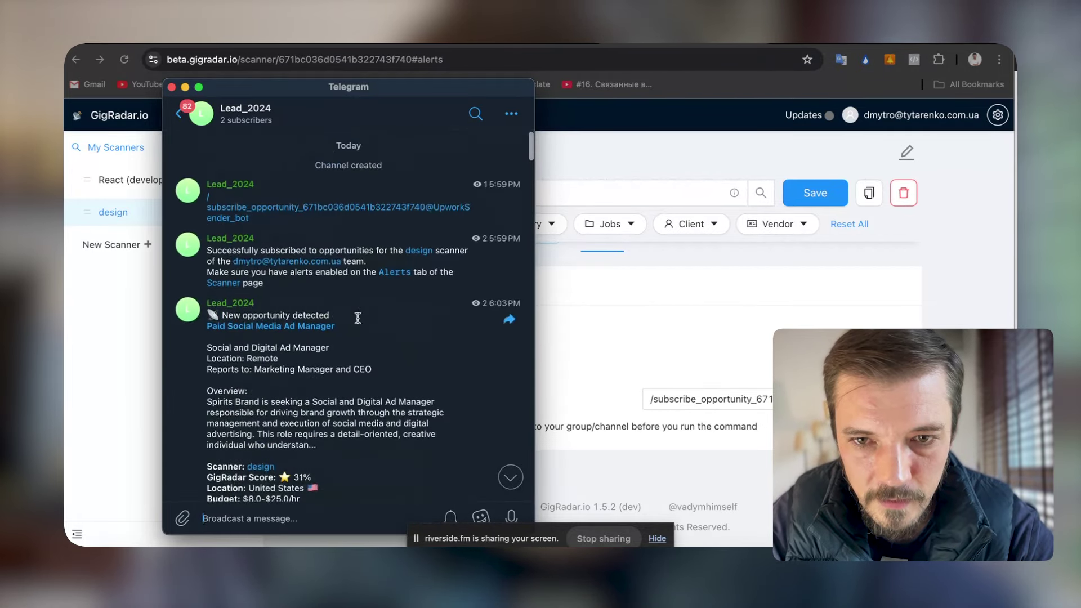
Switch to Slack and look through the new opportunity alerts in the leads_2024 channel.
key("super+Tab")
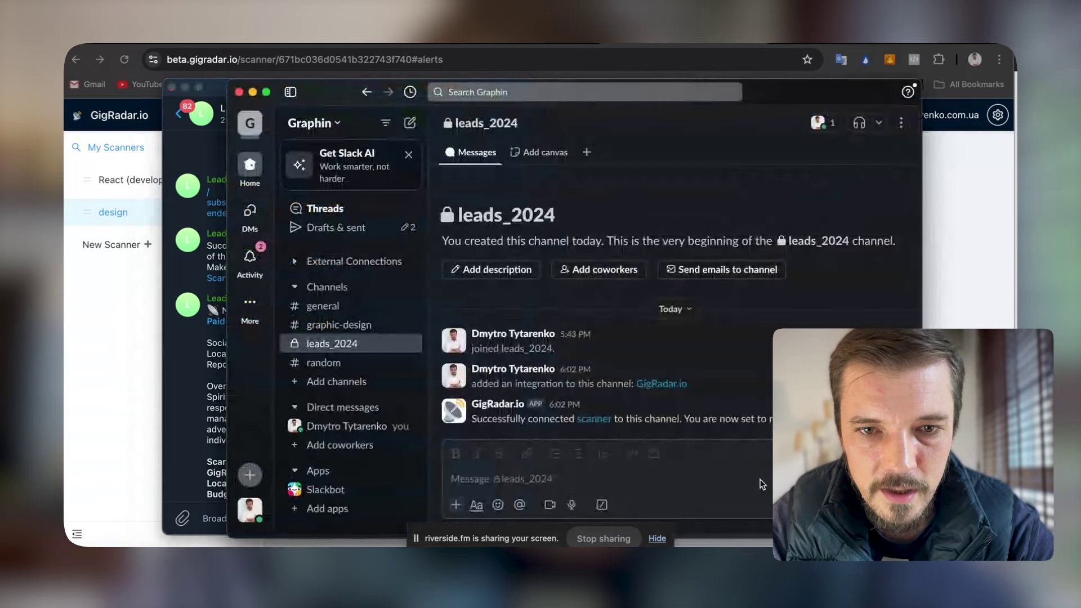
scroll(666, 334, "up", 3)
scroll(666, 333, "up", 15)
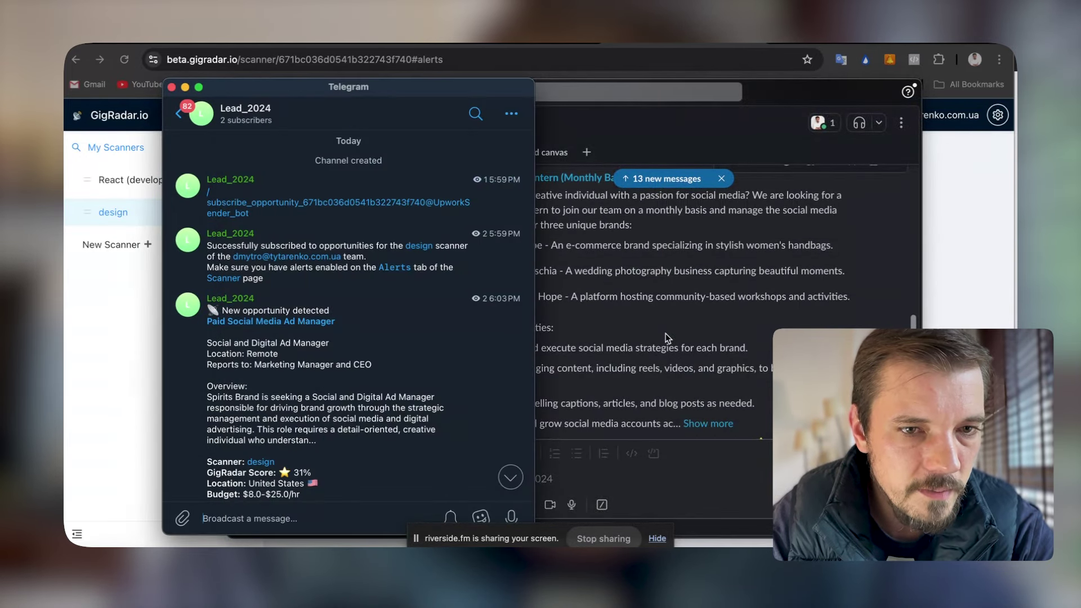
Return to Telegram and examine the Paid Social Media Ad Manager alert's score, budget, client stats and available actions.
key("super+Tab")
scroll(287, 329, "down", 4)
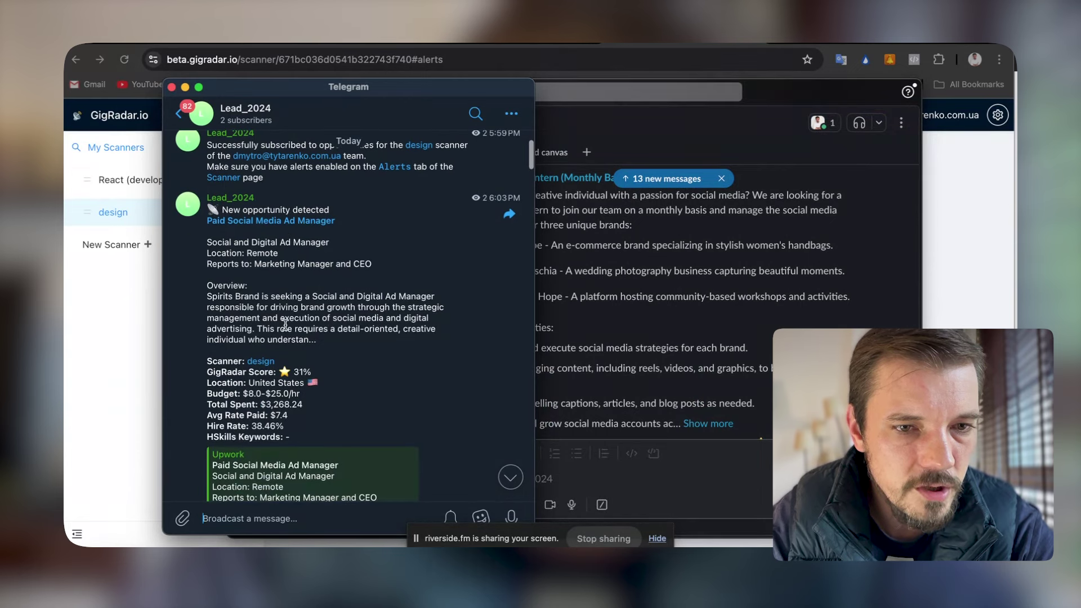
scroll(270, 309, "down", 3)
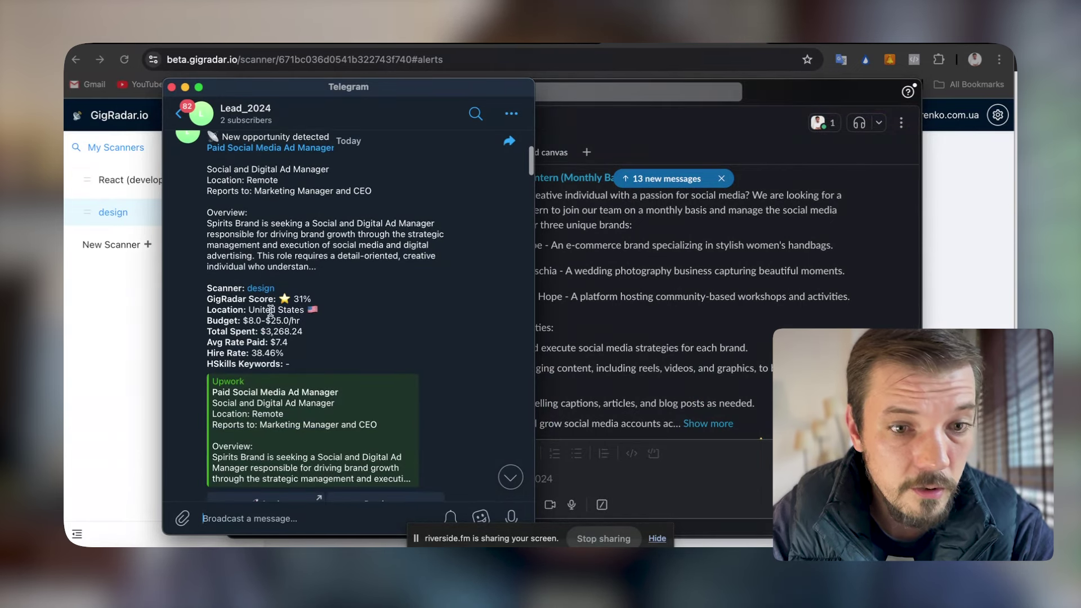
scroll(295, 398, "down", 6)
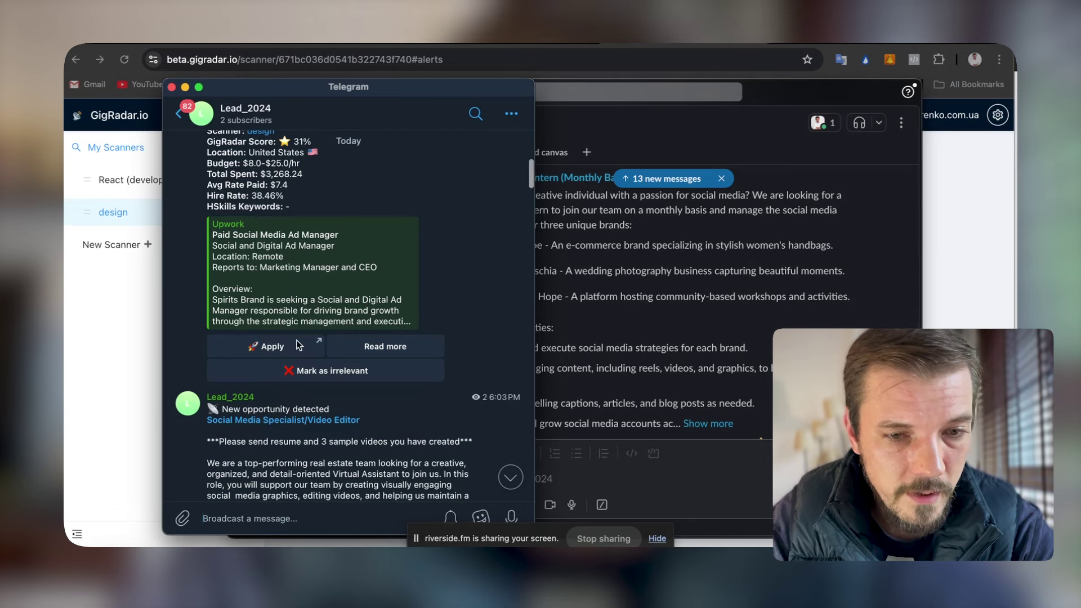
scroll(298, 345, "up", 3)
scroll(318, 310, "down", 1)
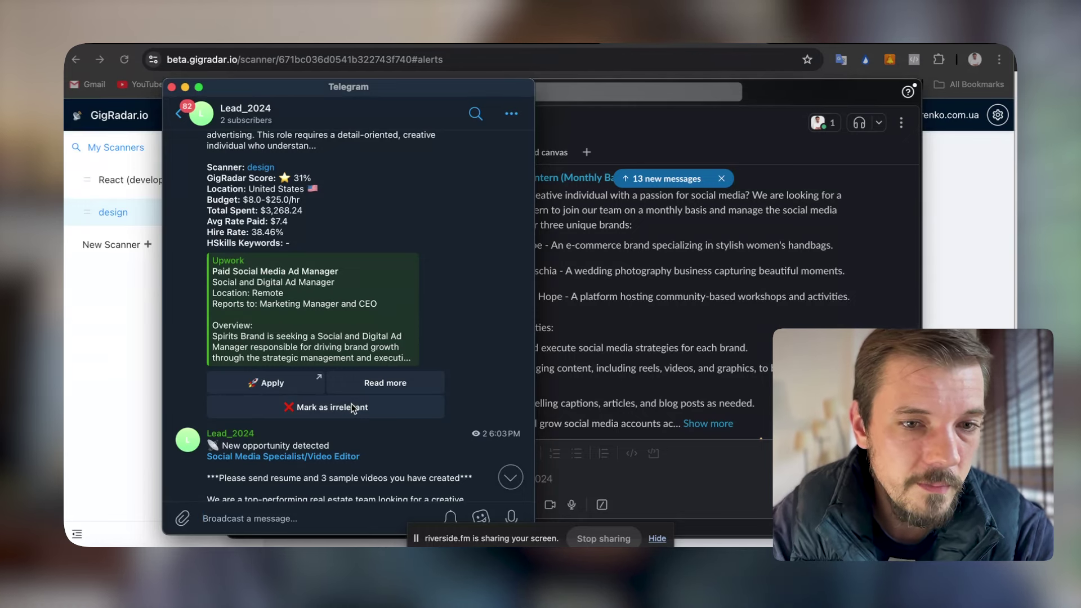
scroll(365, 341, "up", 3)
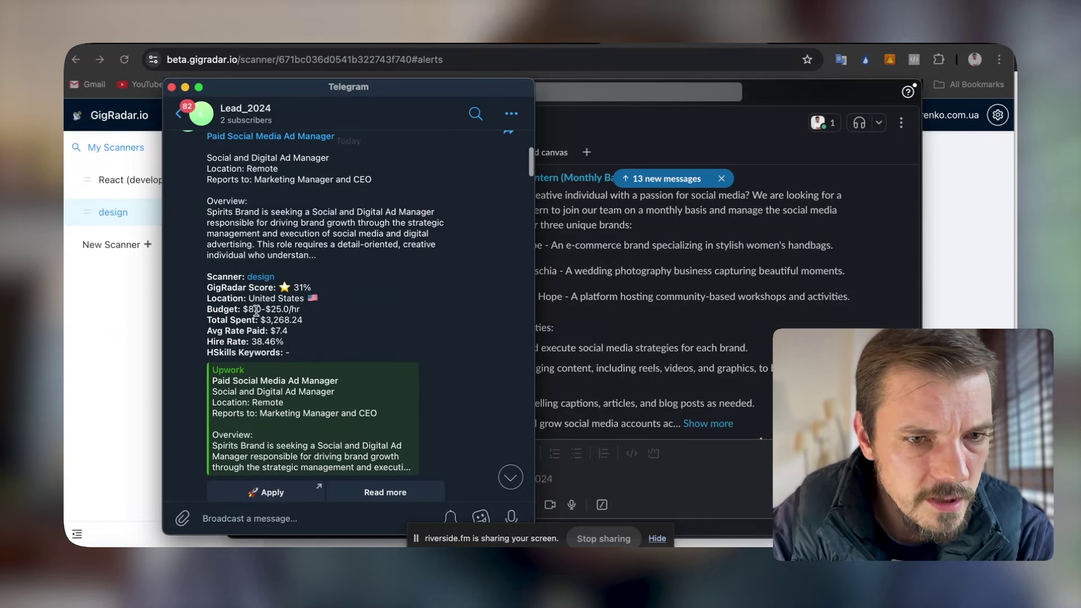
Highlight the GigRadar score in the Paid Social Media Ad Manager alert and examine its Apply, Read more and Mark as irrelevant actions.
scroll(294, 350, "up", 1)
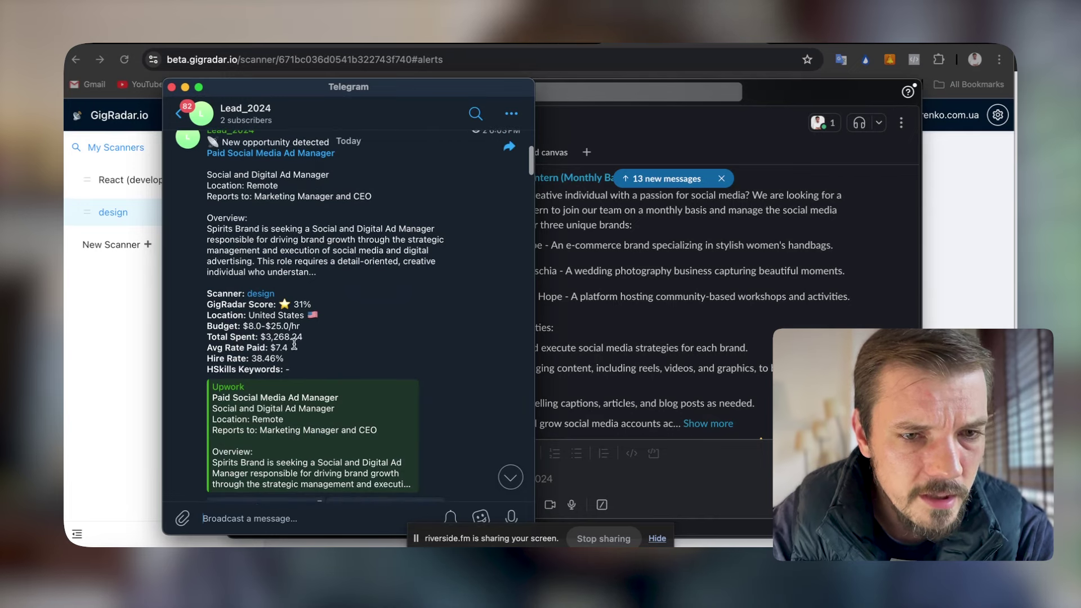
left_click_drag(292, 304, 312, 304)
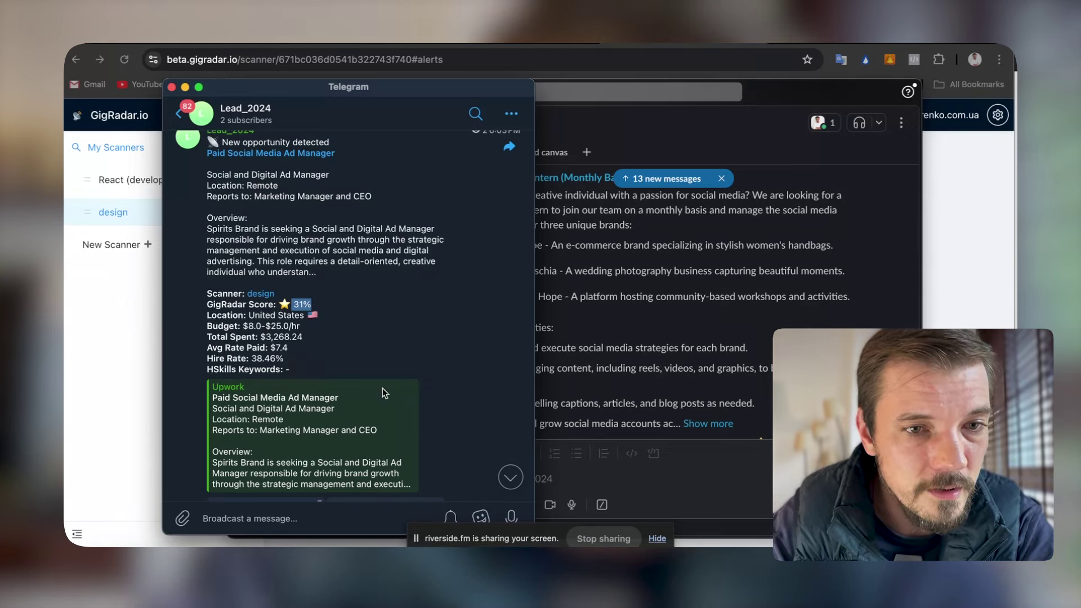
scroll(380, 368, "down", 5)
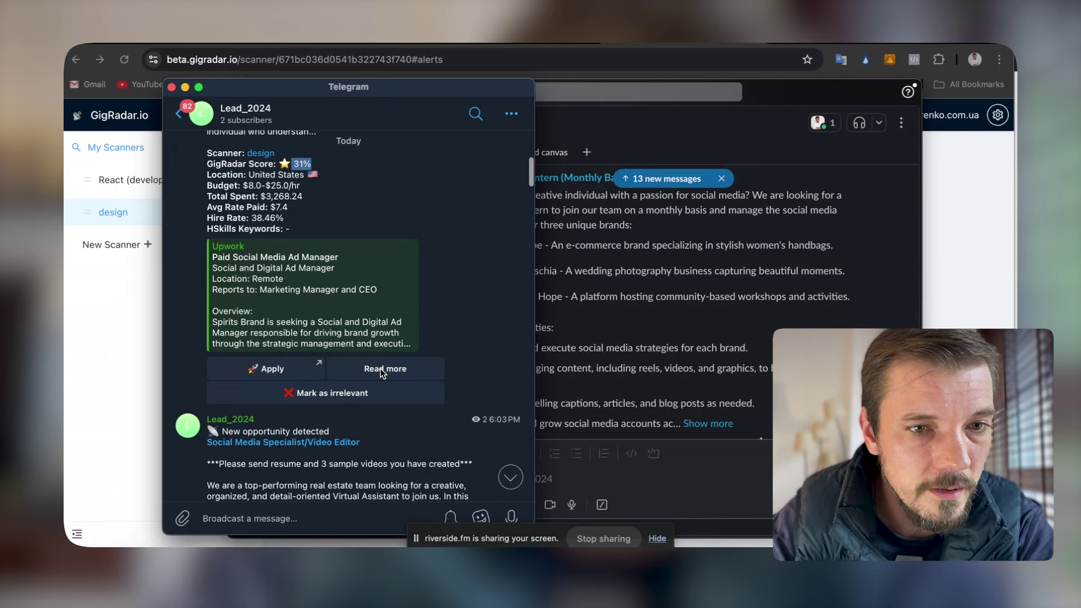
scroll(380, 368, "down", 2)
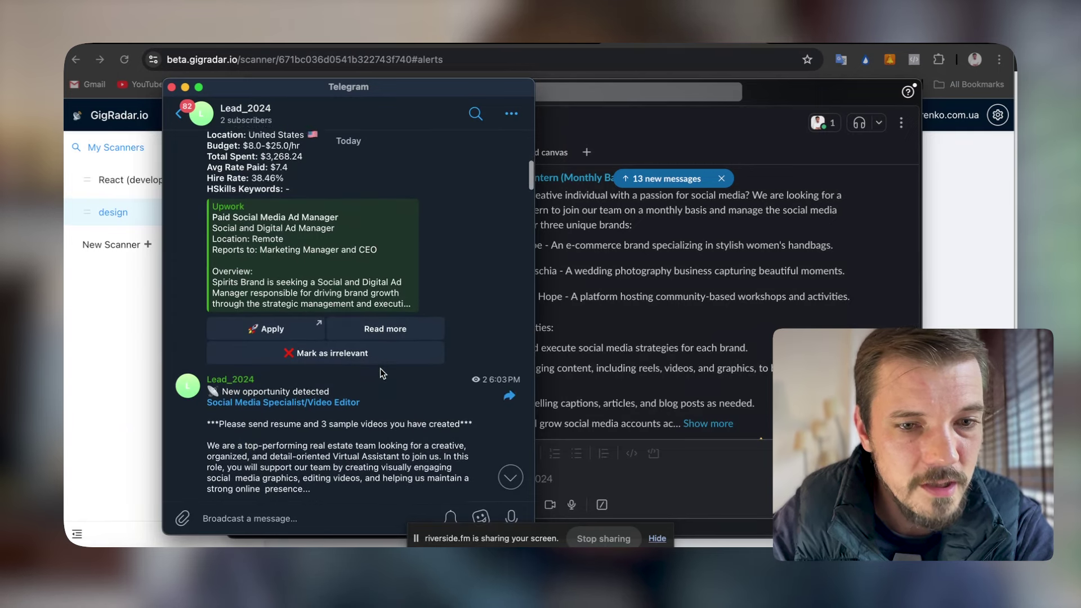
scroll(281, 237, "up", 2)
Review the Social Media Specialist/Video Editor and long-term graphic designer alerts, and switch back to the design scanner's notification settings in GigRadar.
scroll(329, 266, "down", 12)
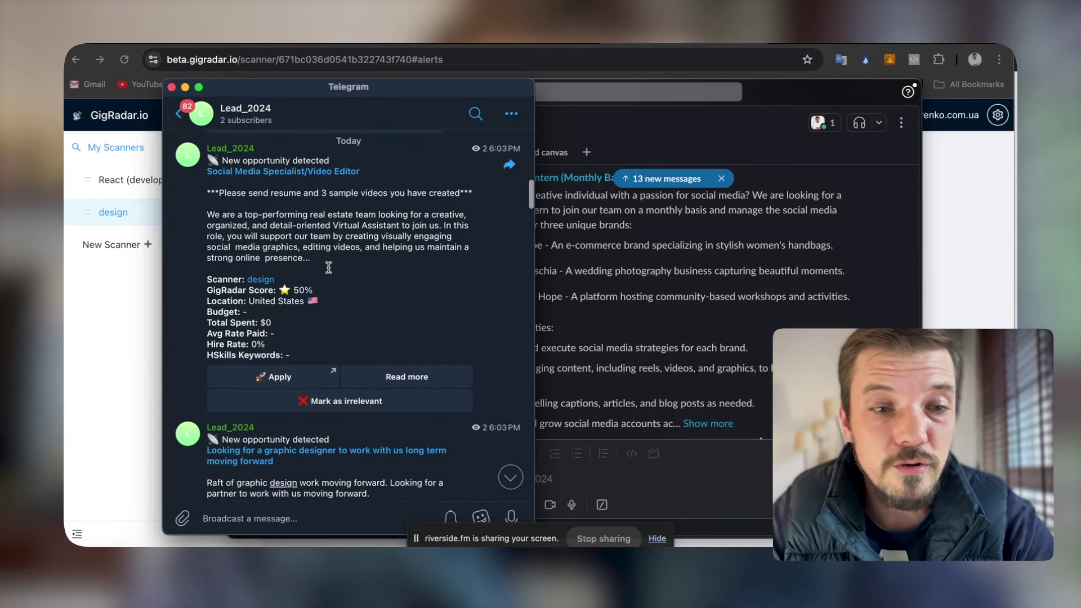
scroll(329, 267, "down", 1)
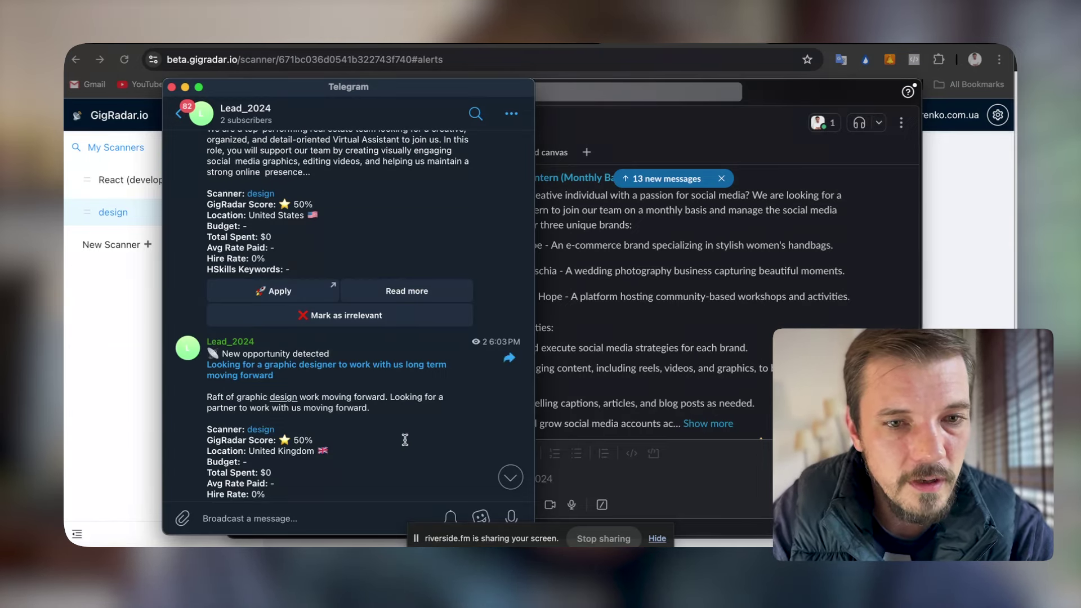
key("super+Tab")
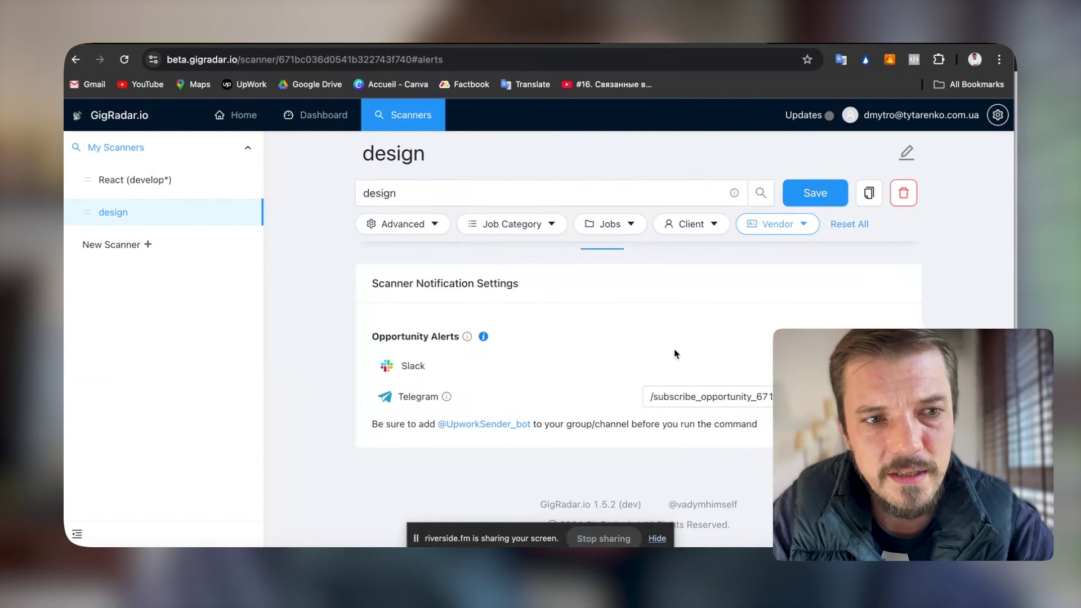